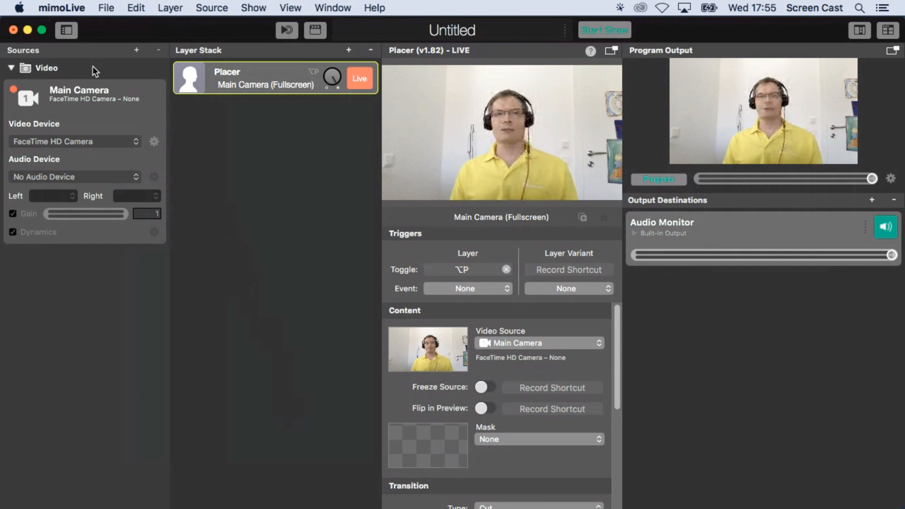
# Add one Video source and two Placeholder sources to the document.
pyautogui.click(137, 50)
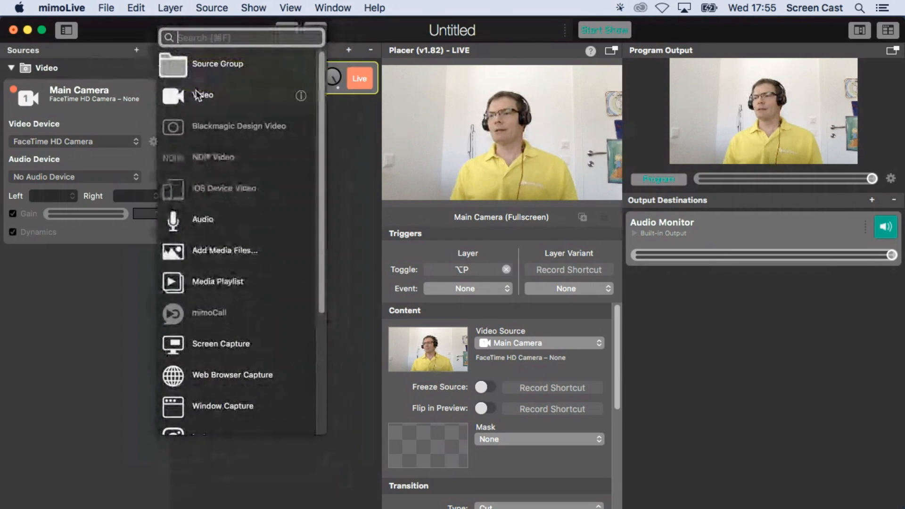
pyautogui.click(205, 95)
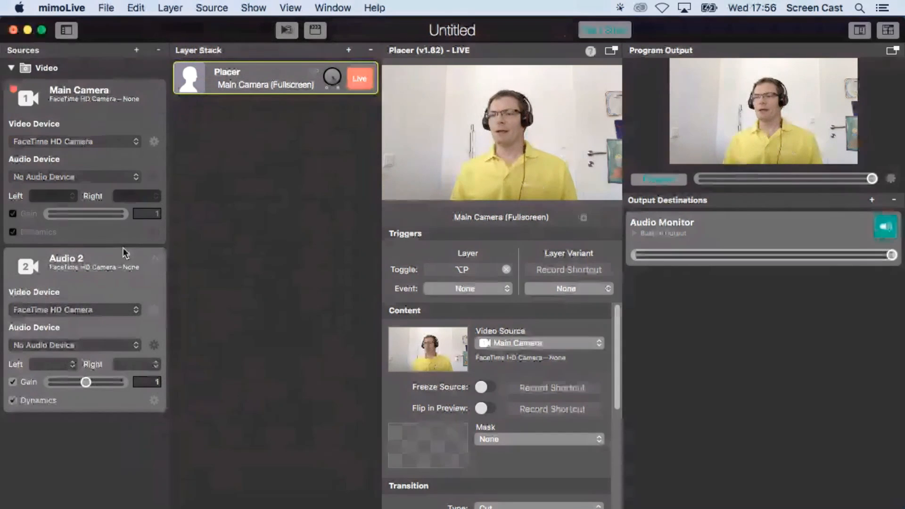
pyautogui.click(137, 50)
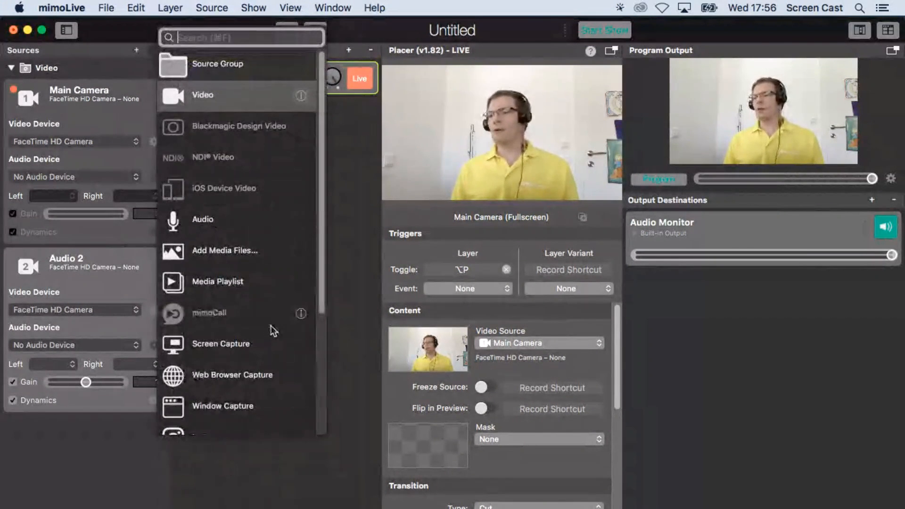
pyautogui.scroll(-5, 306, 347)
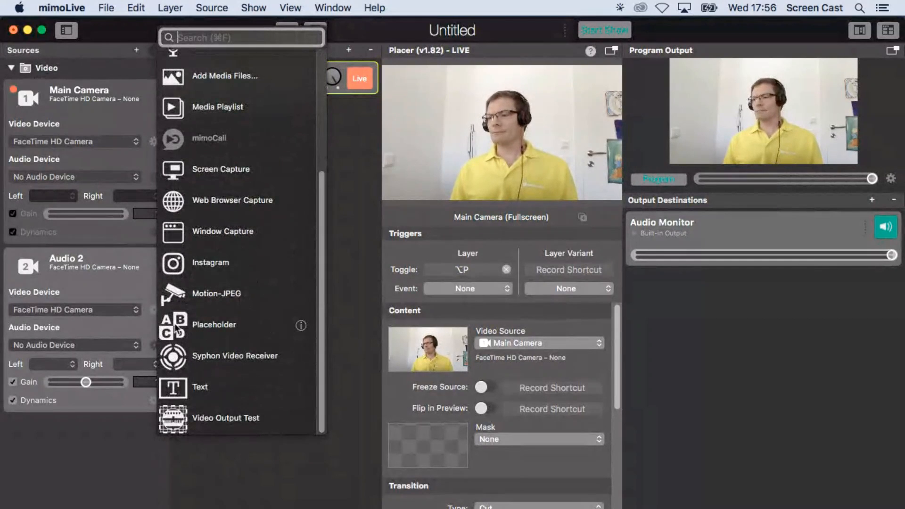
pyautogui.click(214, 324)
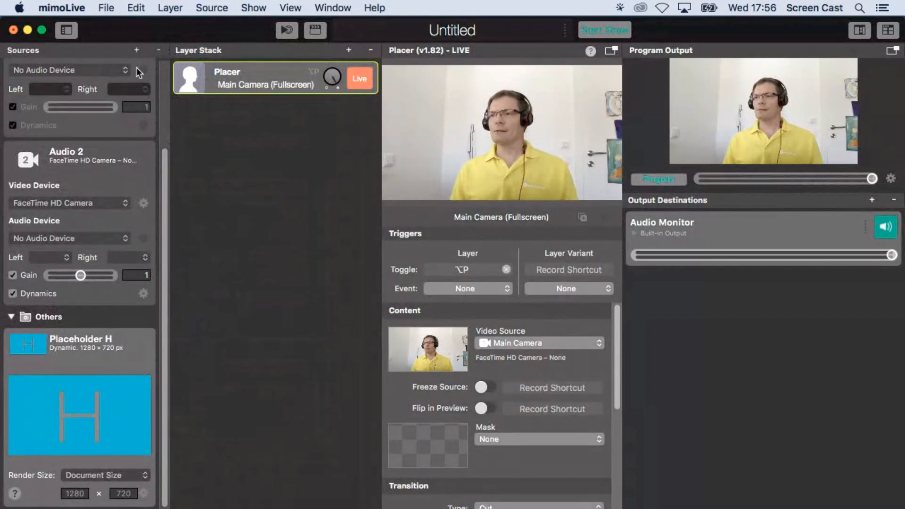
pyautogui.click(137, 50)
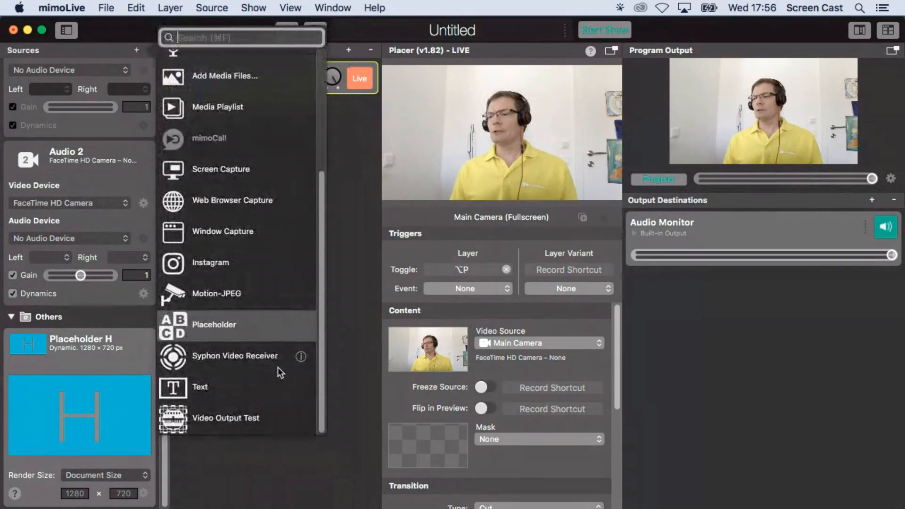
pyautogui.click(228, 324)
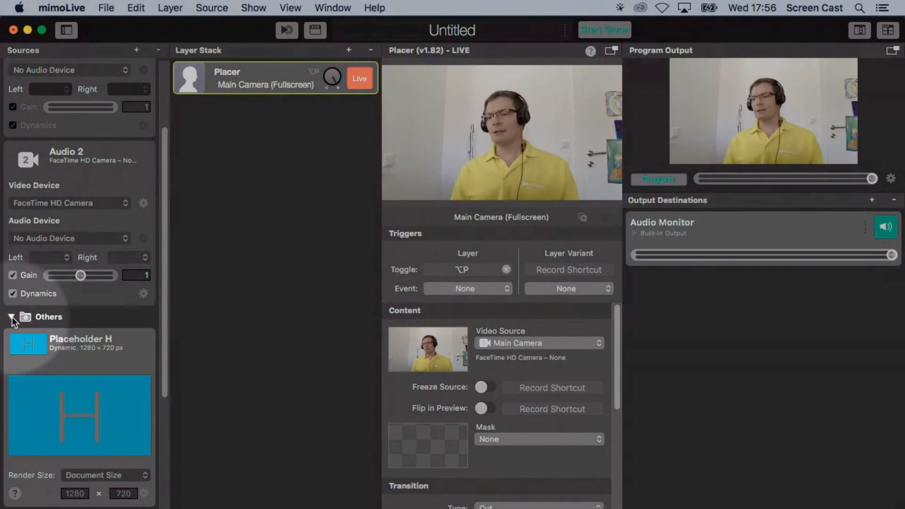
# Collapse the Others and Video source groups, and expand both again.
pyautogui.click(12, 317)
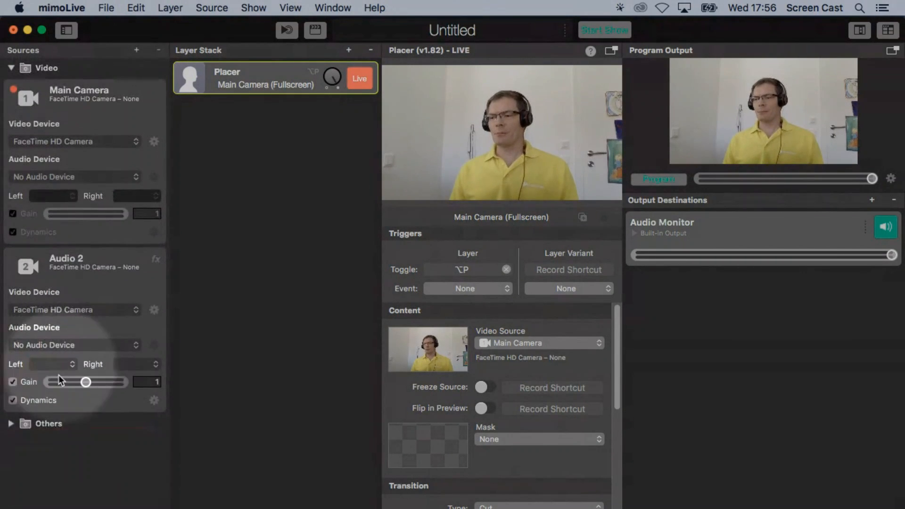
pyautogui.click(10, 68)
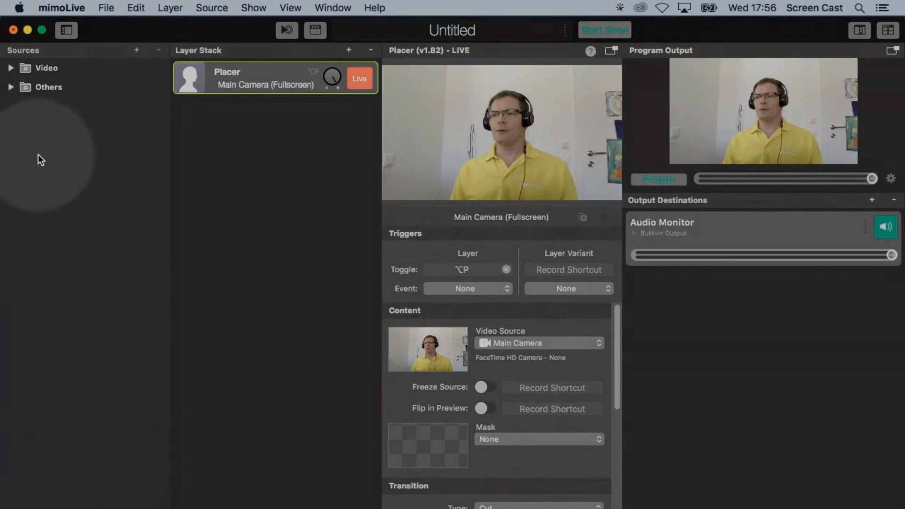
pyautogui.click(20, 89)
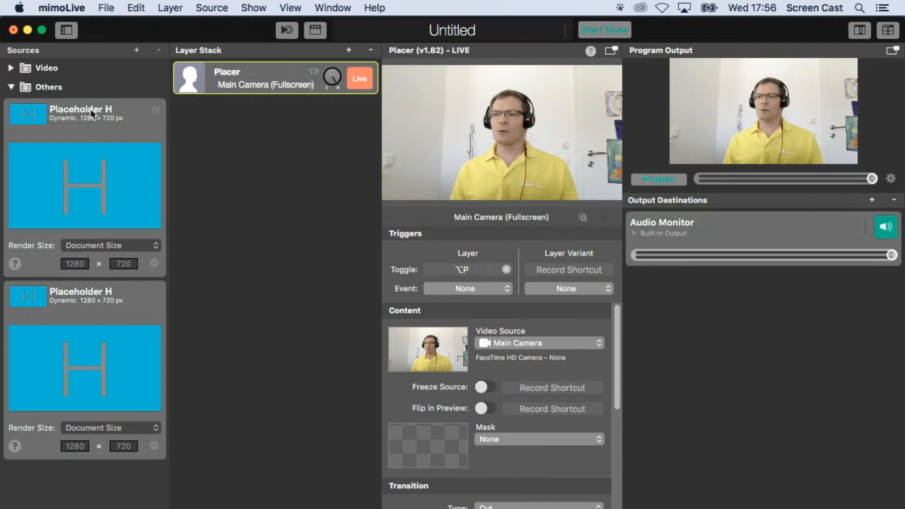
pyautogui.click(11, 68)
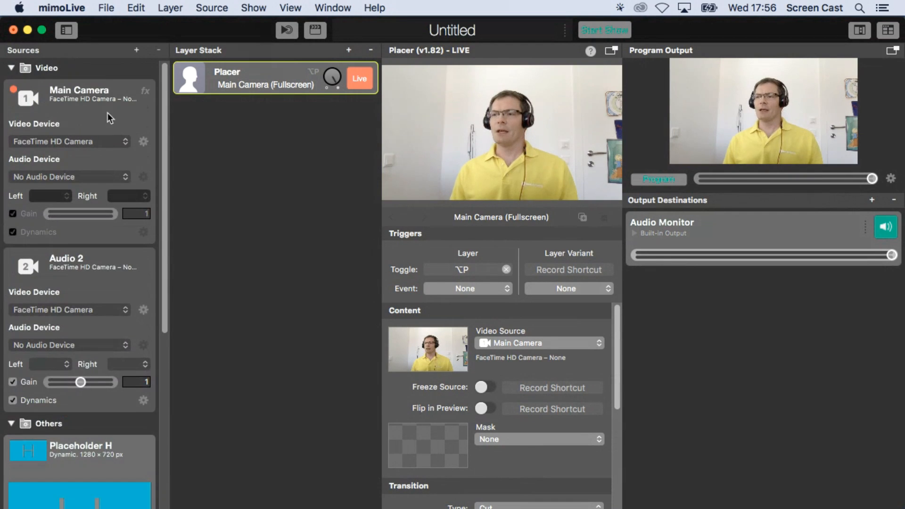
# Collapse the settings of Main Camera, Audio 2 and both placeholder sources.
pyautogui.click(107, 114)
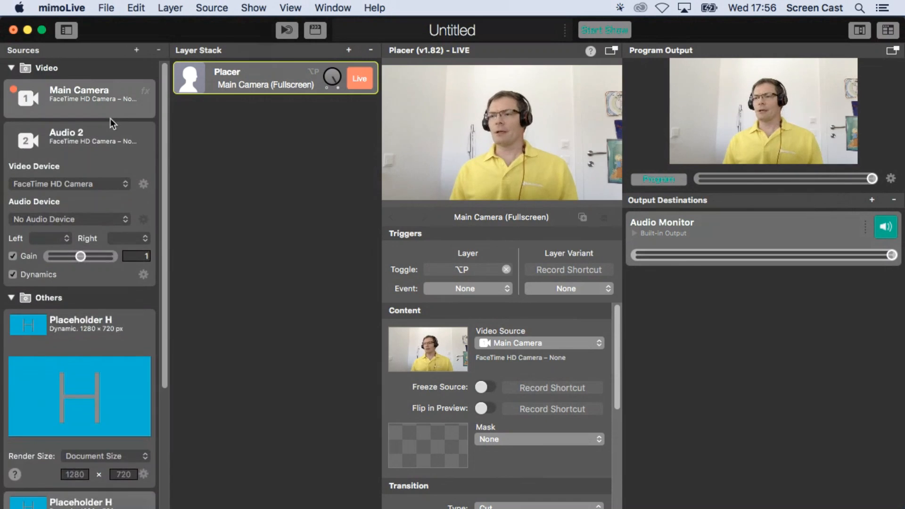
pyautogui.click(93, 154)
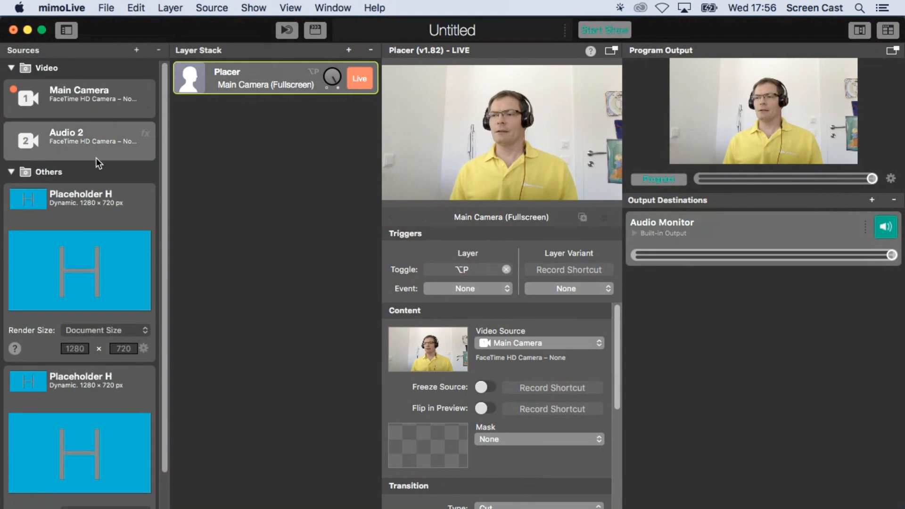
pyautogui.click(85, 216)
pyautogui.click(95, 255)
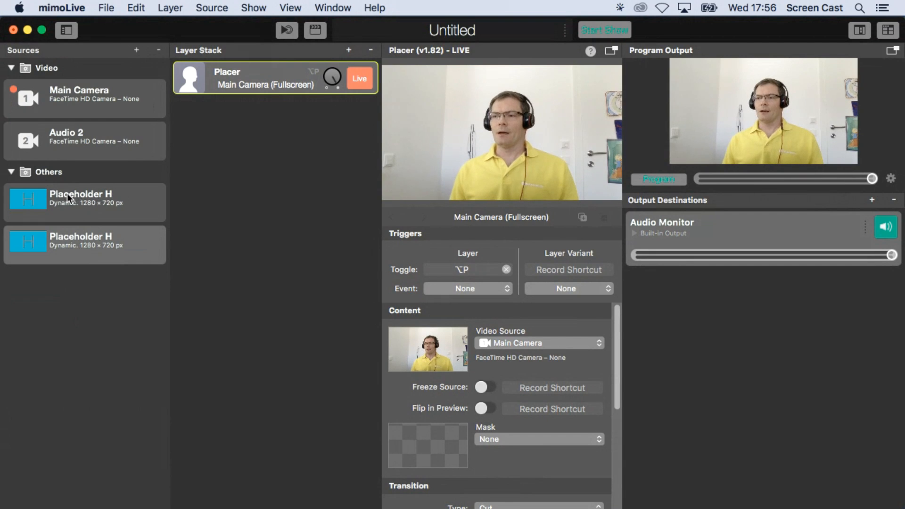
# Move the first placeholder into the Video group and back to the end of Others, and rename it MySource.
pyautogui.moveTo(64, 193); pyautogui.dragTo(86, 115)
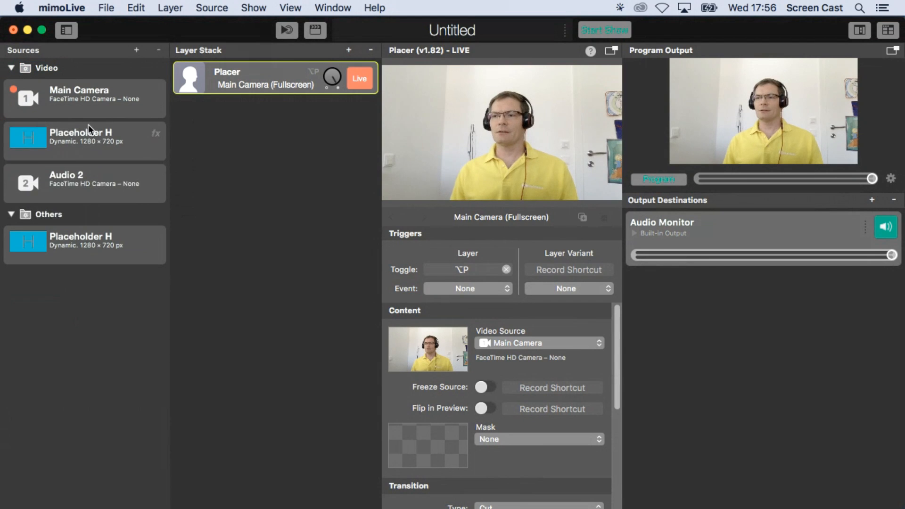
pyautogui.moveTo(88, 134); pyautogui.dragTo(82, 244)
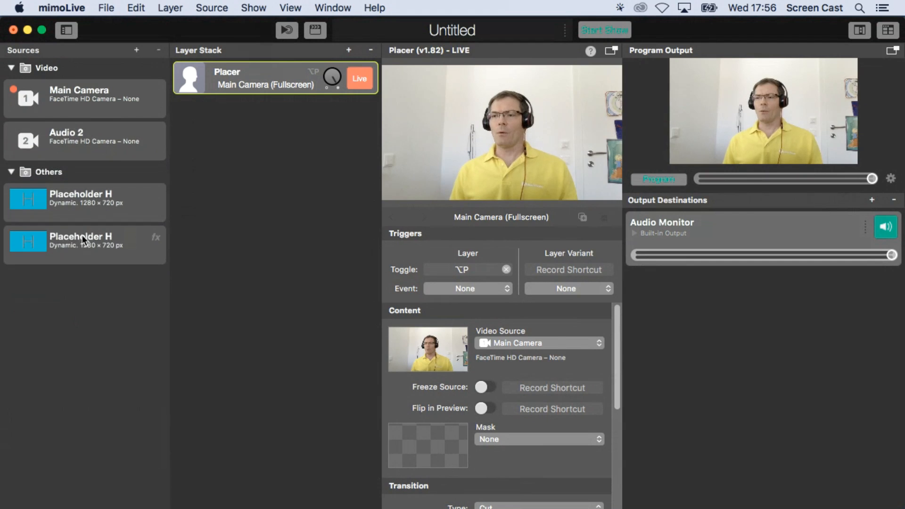
pyautogui.doubleClick(82, 235)
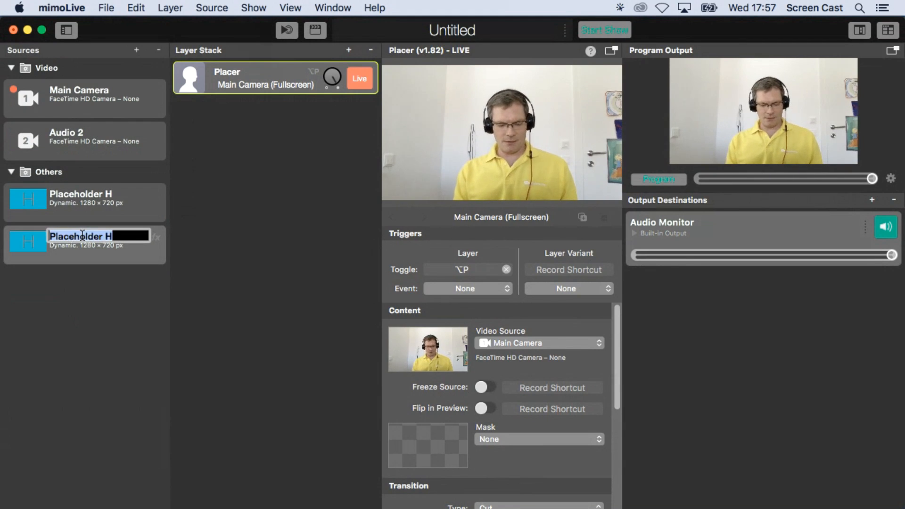
pyautogui.write('MySource')
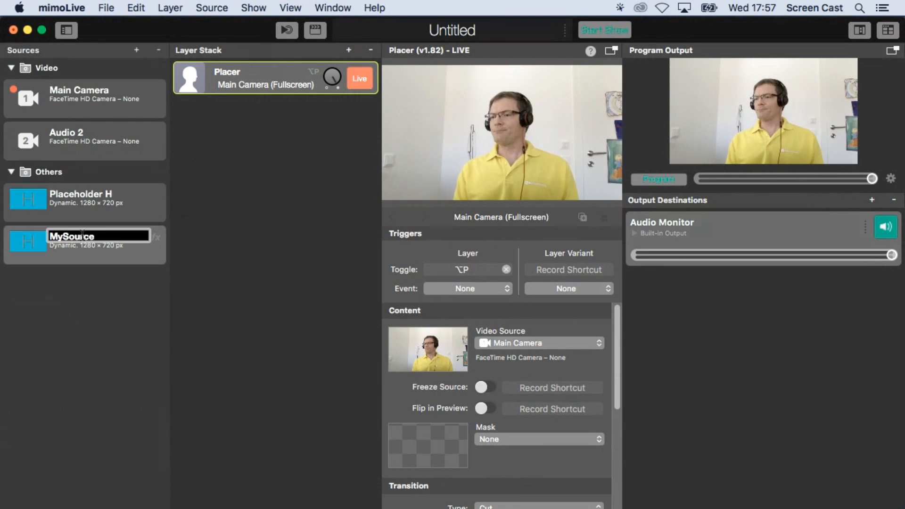
pyautogui.press('Return')
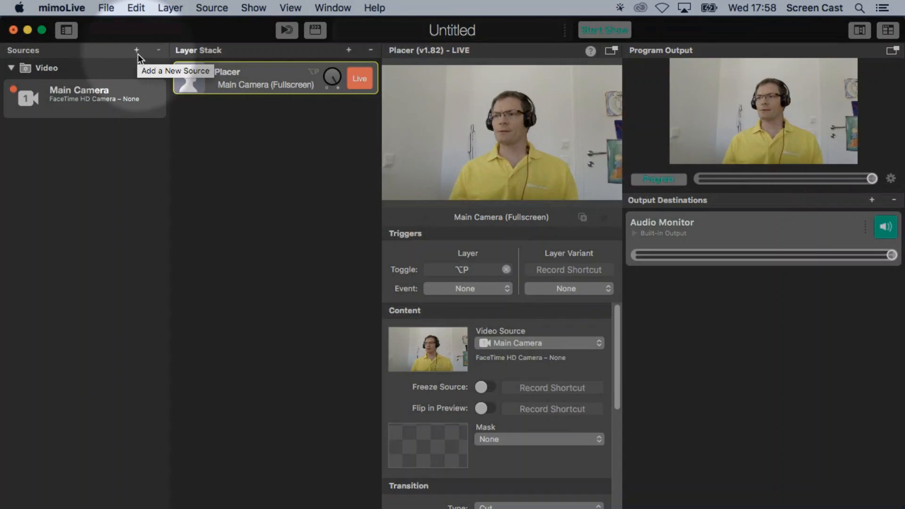
# Find the Web Browser Capture source with the search text "brow" and add it below Main Camera in the Video group.
pyautogui.click(137, 51)
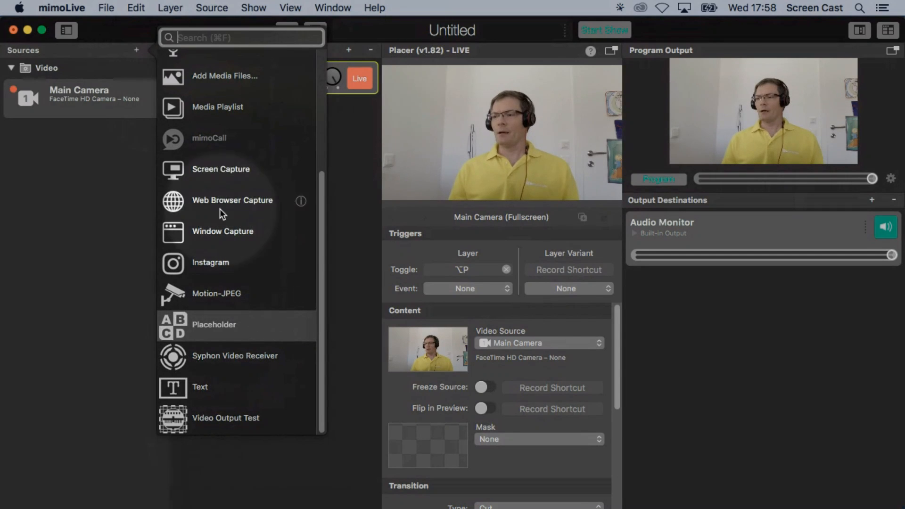
pyautogui.write('brow')
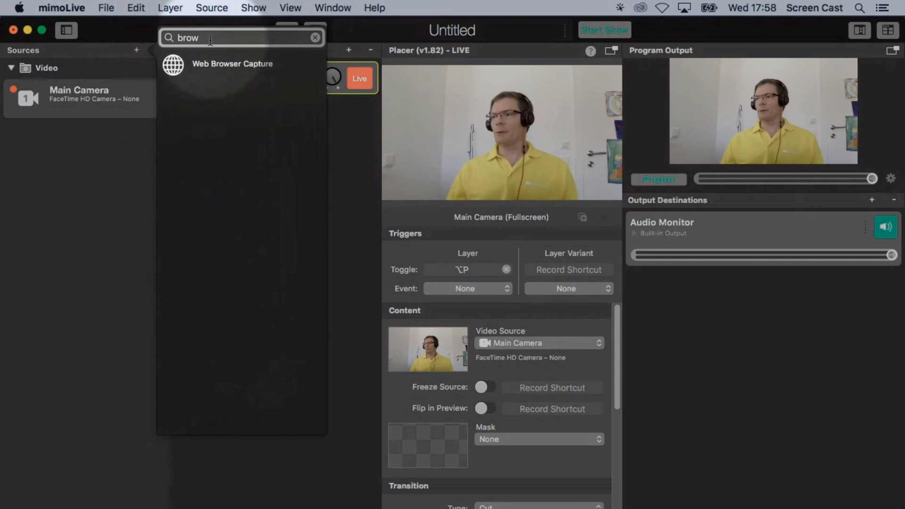
pyautogui.click(219, 62)
pyautogui.moveTo(221, 63); pyautogui.dragTo(98, 137)
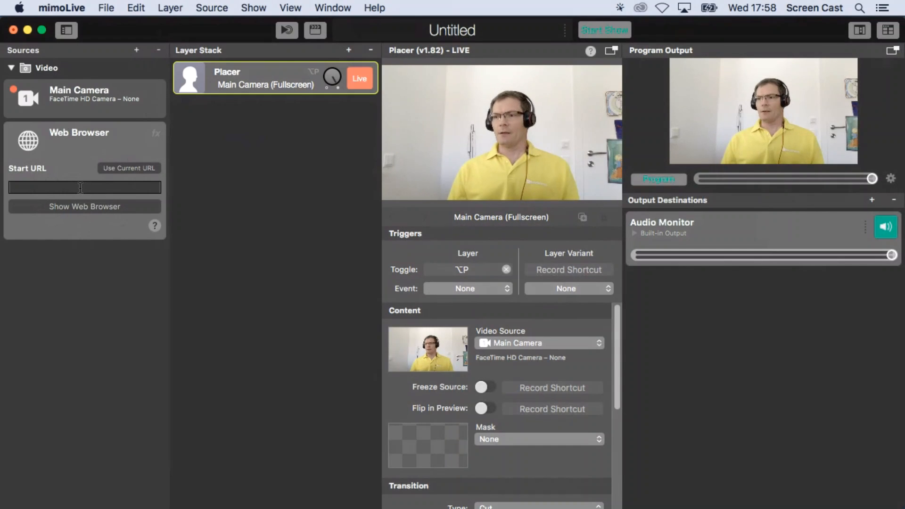
# Set the Web Browser source's start URL to google.com.
pyautogui.click(81, 188)
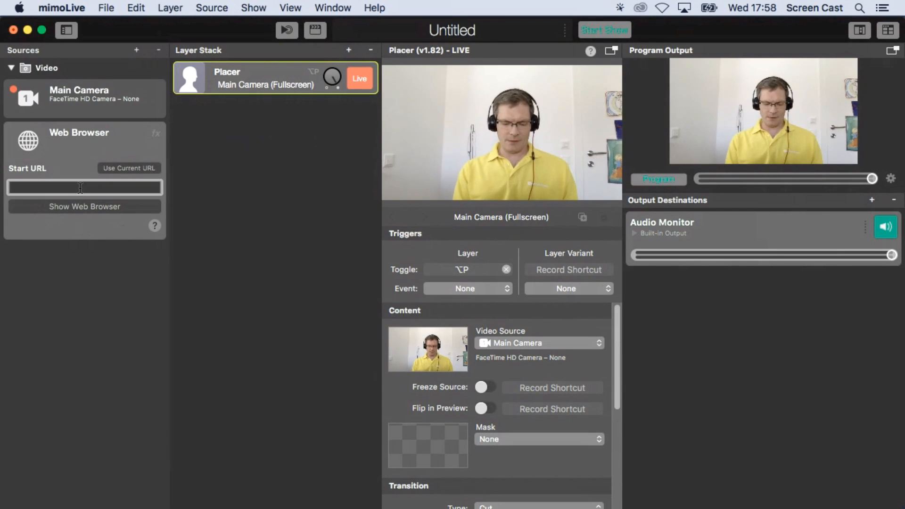
pyautogui.write('google.com')
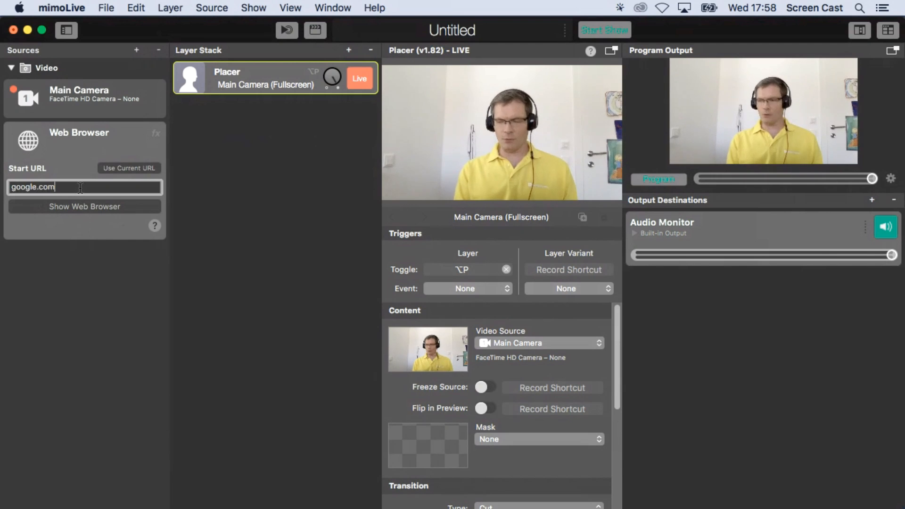
pyautogui.press('Return')
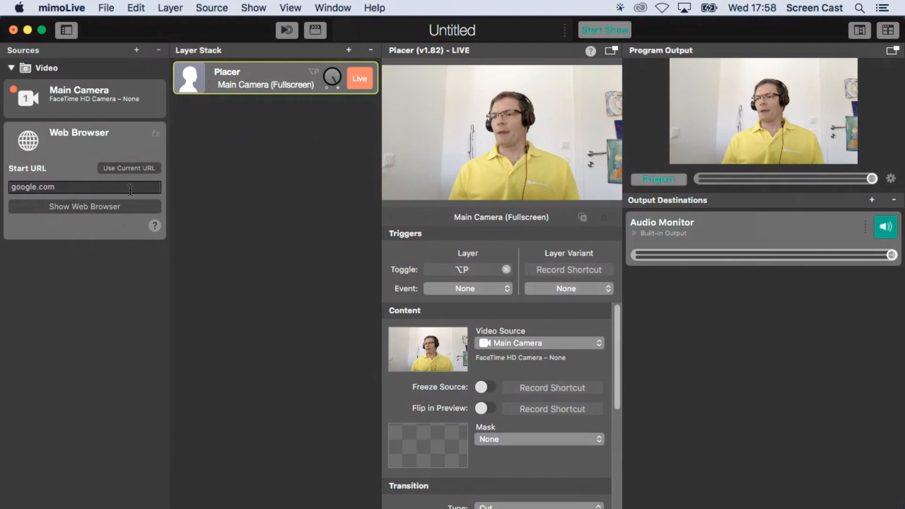
# Show the source's web browser window, make it narrower and move it below the layer preview.
pyautogui.click(86, 207)
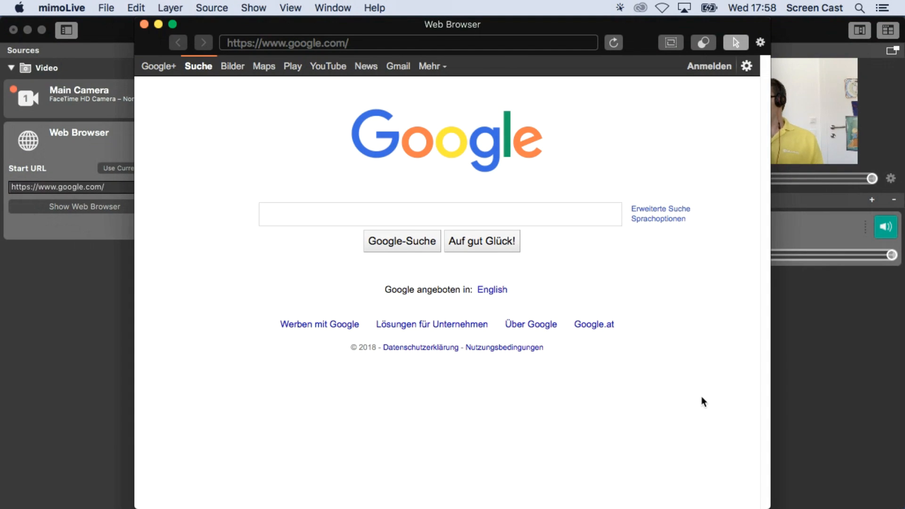
pyautogui.moveTo(766, 503); pyautogui.dragTo(588, 503)
pyautogui.moveTo(440, 22); pyautogui.dragTo(571, 226)
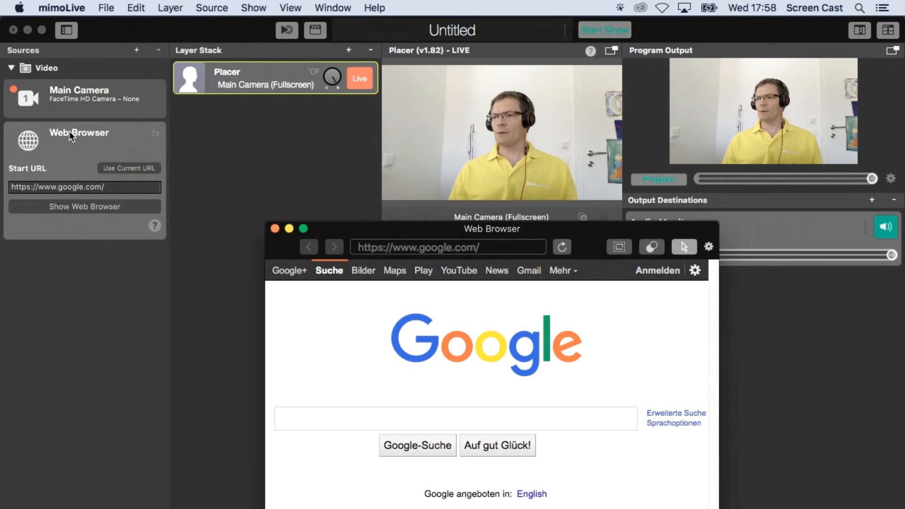
# Assign the Web Browser source to the Placer layer and set its geometry to show as Letterbox.
pyautogui.moveTo(64, 131); pyautogui.dragTo(251, 72)
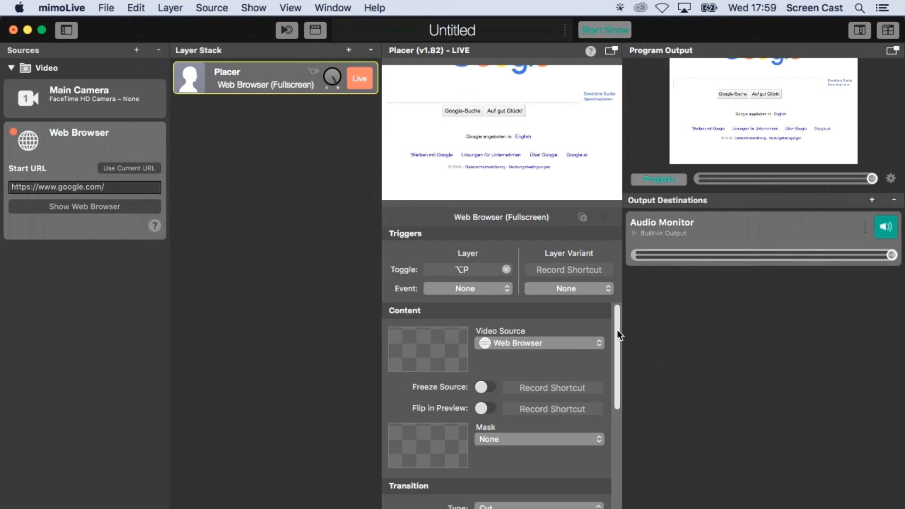
pyautogui.moveTo(618, 329); pyautogui.dragTo(604, 436)
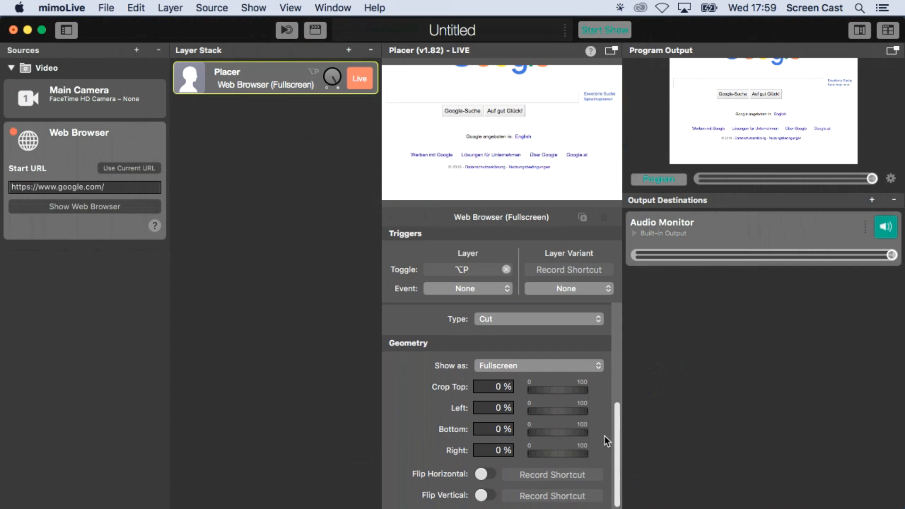
pyautogui.click(530, 366)
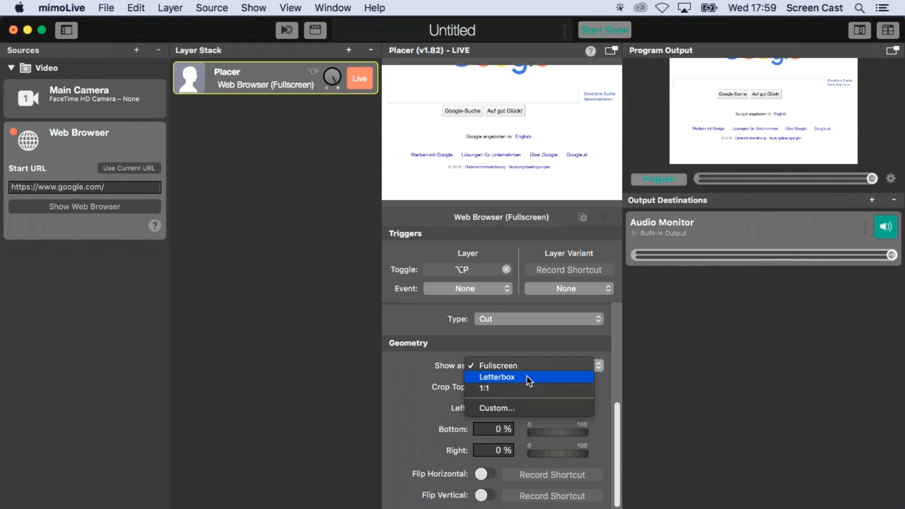
pyautogui.click(527, 376)
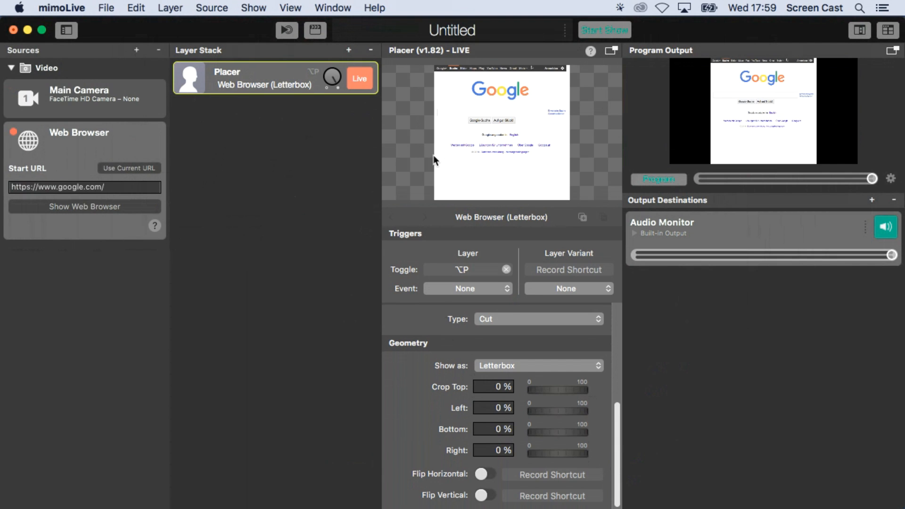
# Reopen the web browser window, turn off mouse pointer capture and make the page background transparent.
pyautogui.click(99, 208)
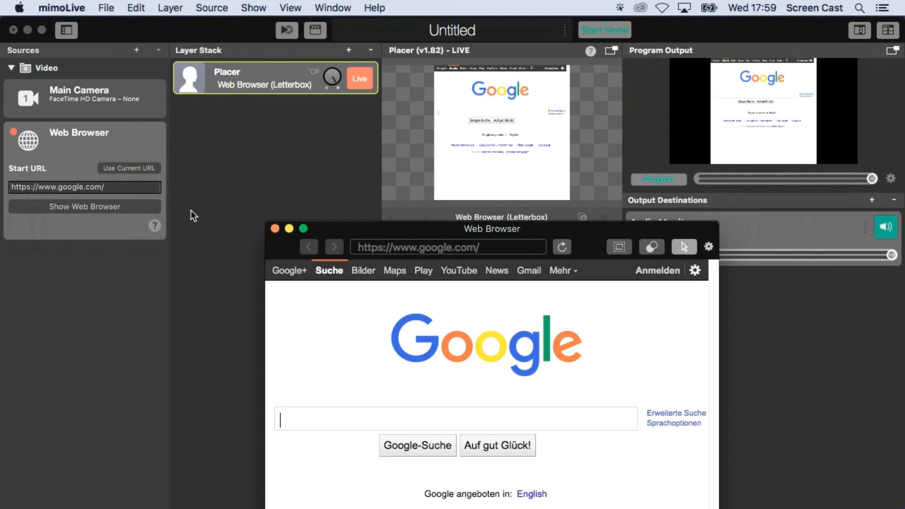
pyautogui.moveTo(597, 236); pyautogui.dragTo(736, 161)
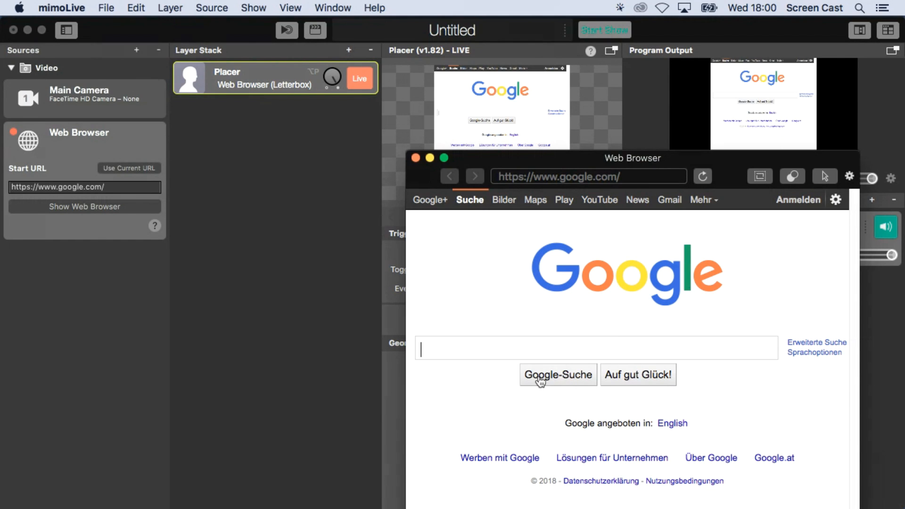
pyautogui.click(825, 176)
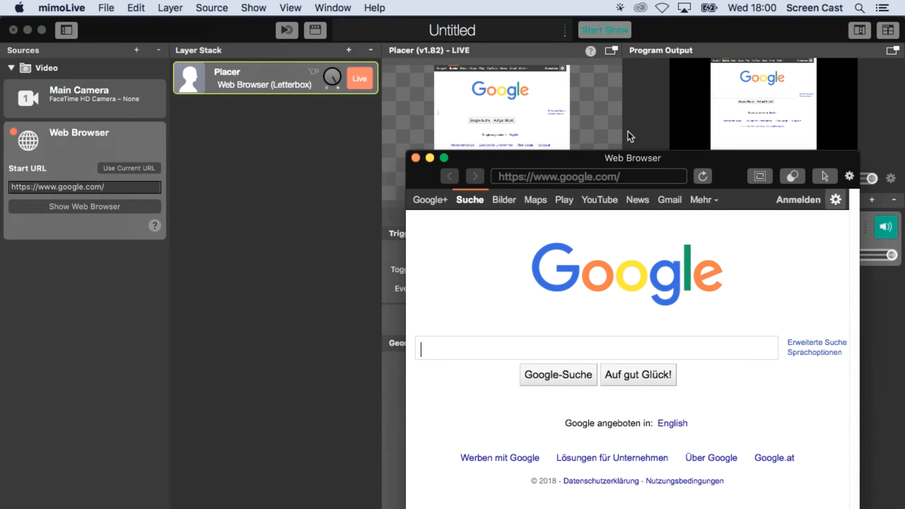
pyautogui.click(792, 177)
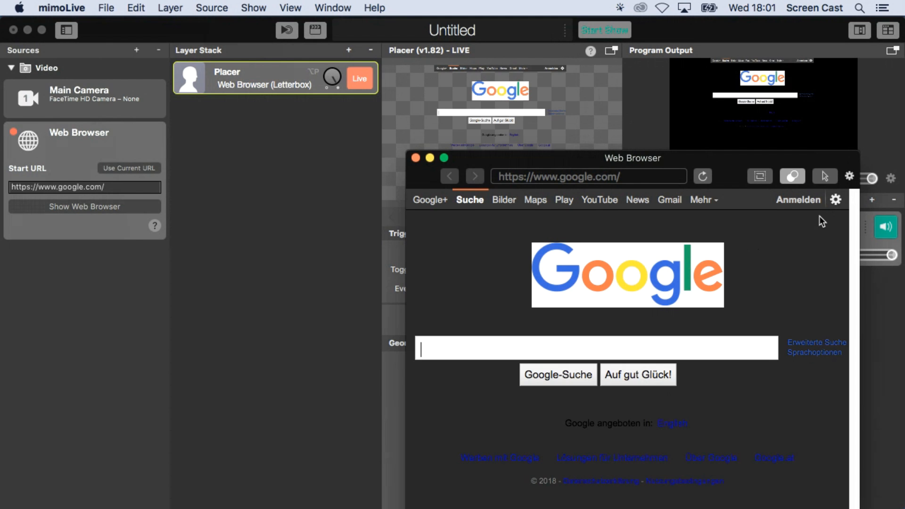
# Close the web browser window, add the Main Camera as a Placer layer beneath the Web Browser layer and switch it live.
pyautogui.click(415, 157)
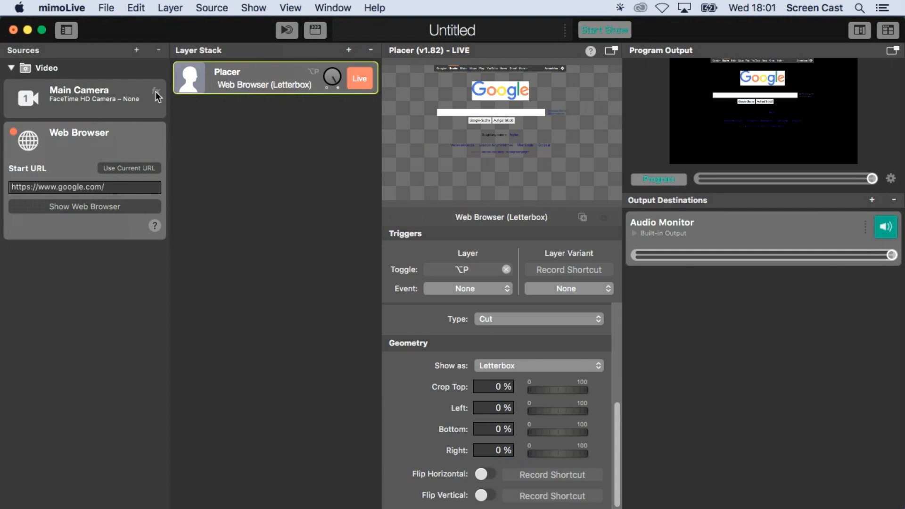
pyautogui.moveTo(85, 85); pyautogui.dragTo(253, 122)
pyautogui.click(359, 113)
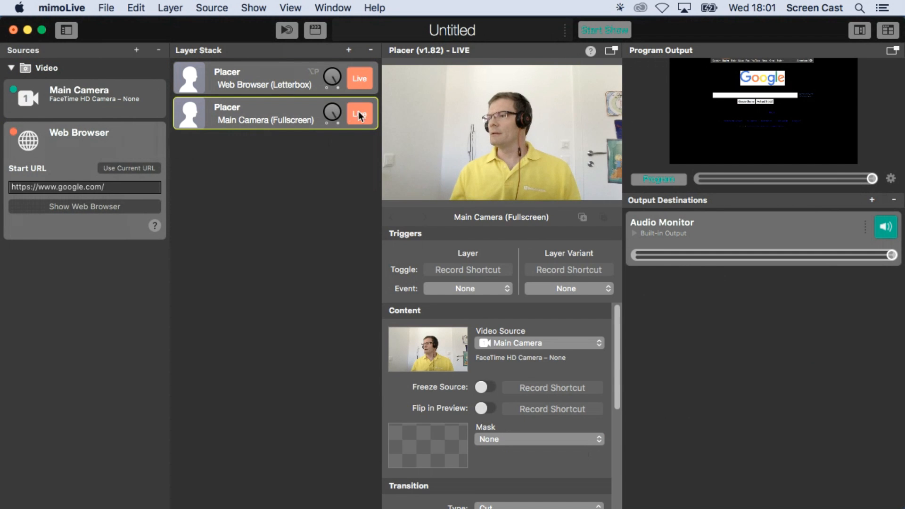
# View the transparent web page over the camera in a separate program output window, close it and take the Main Camera layer off air.
pyautogui.click(891, 51)
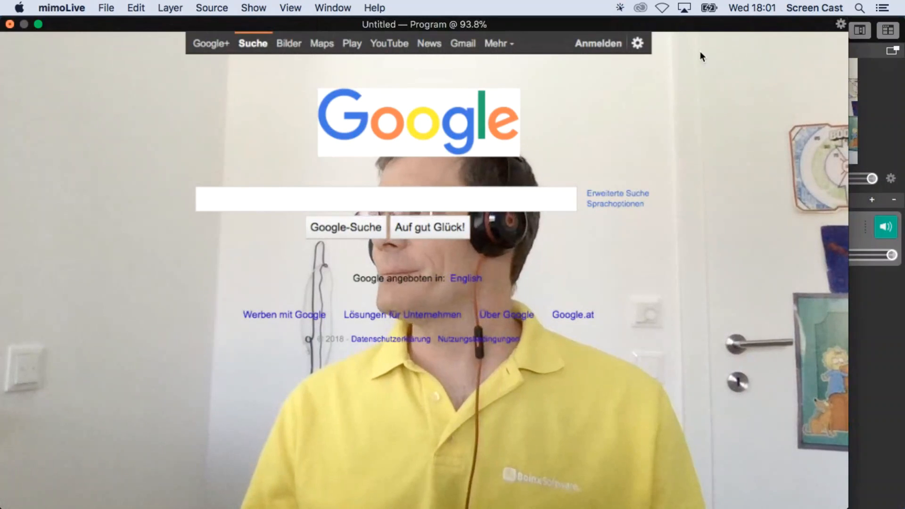
pyautogui.click(10, 24)
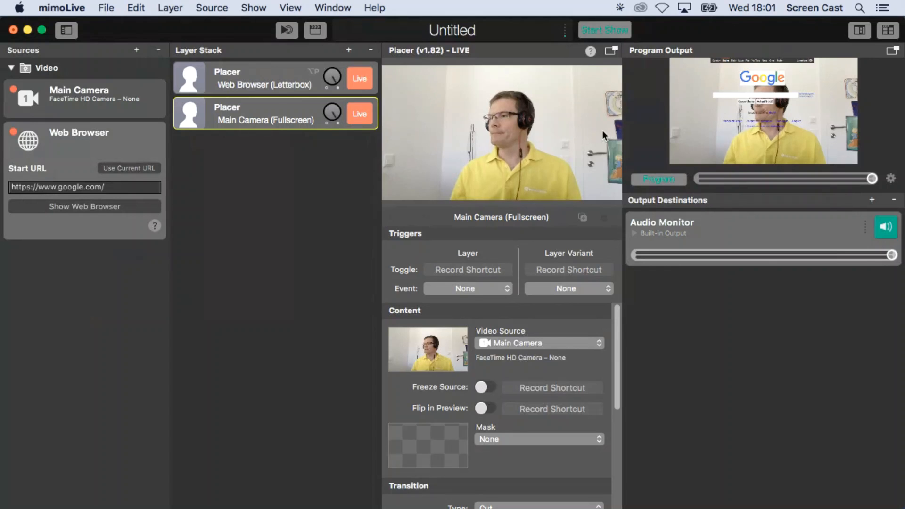
pyautogui.click(358, 116)
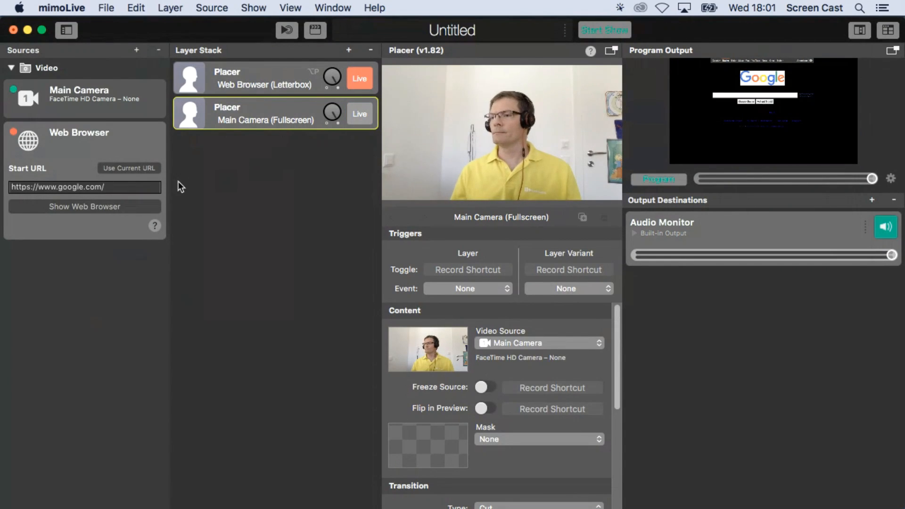
# Reopen the Web Browser source's window, enable its crop frame and turn off the transparent page background.
pyautogui.click(94, 207)
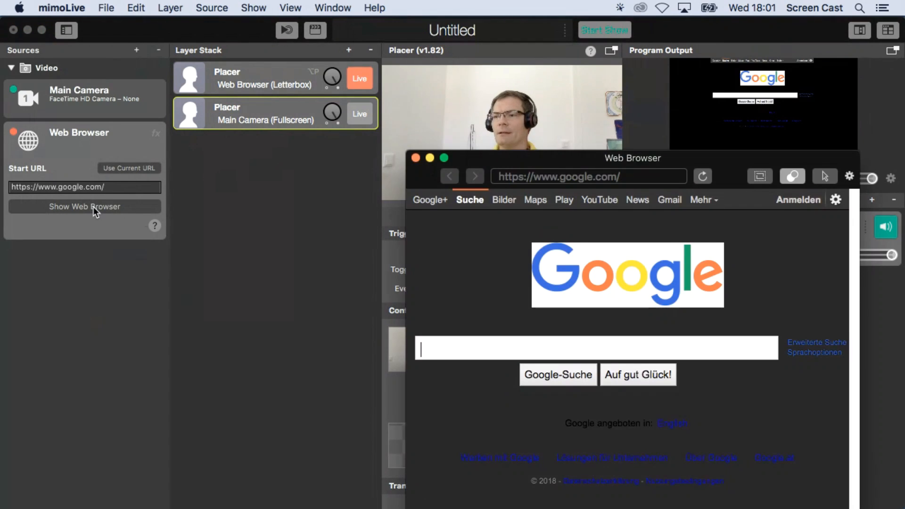
pyautogui.moveTo(522, 154); pyautogui.dragTo(396, 97)
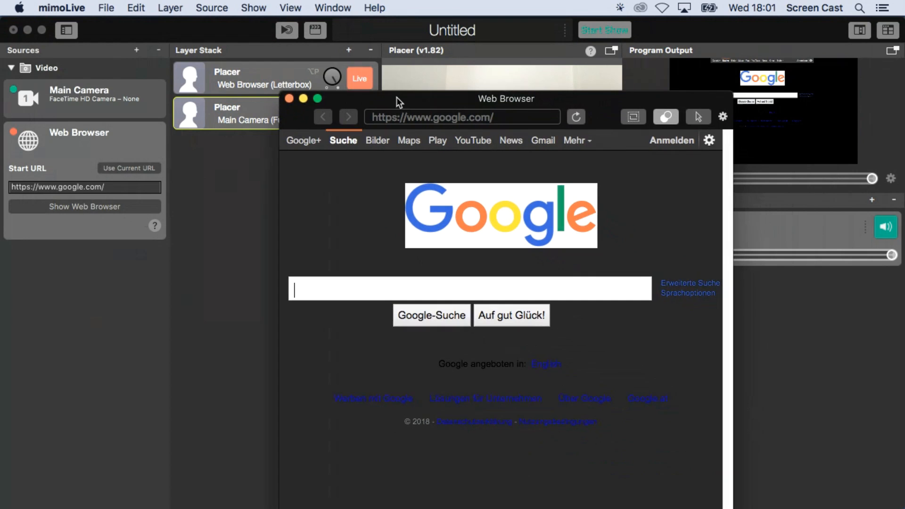
pyautogui.click(631, 118)
pyautogui.click(633, 117)
pyautogui.click(669, 116)
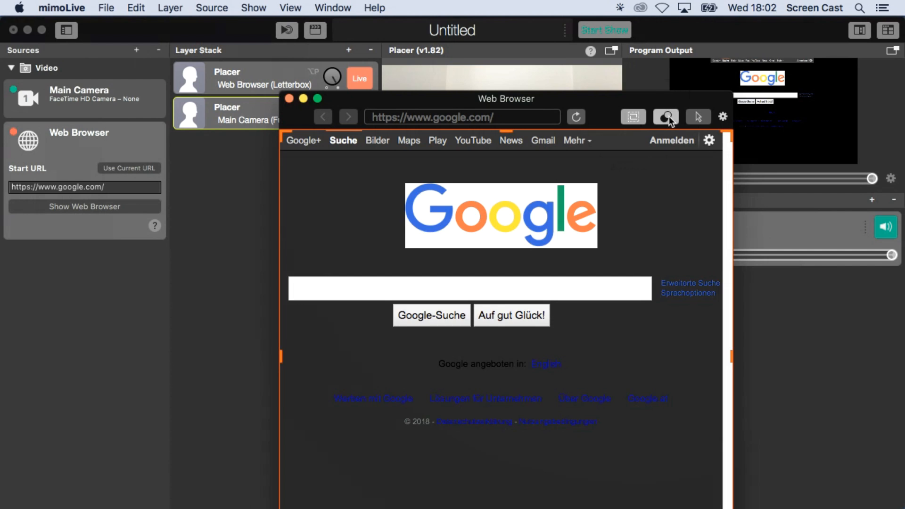
pyautogui.click(669, 115)
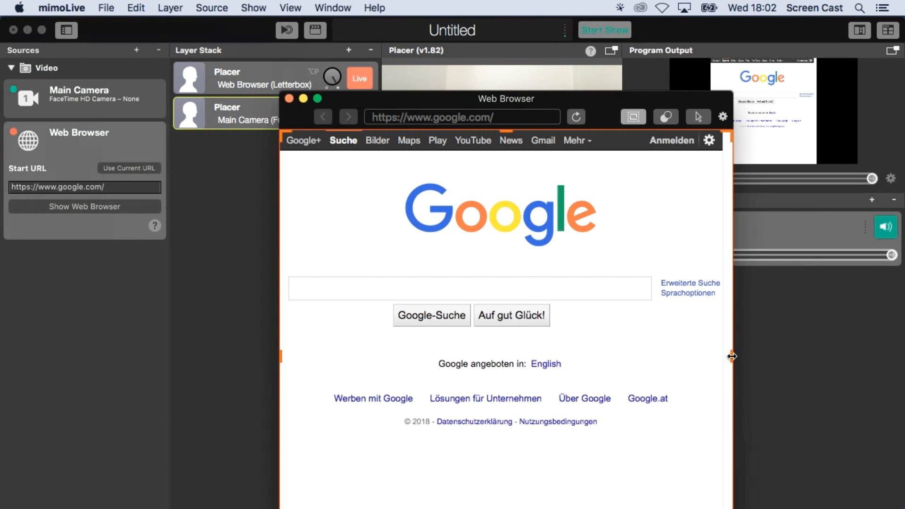
# Crop the captured web page area tightly around the Google logo and switch the cropping off again.
pyautogui.moveTo(732, 356); pyautogui.dragTo(601, 357)
pyautogui.moveTo(441, 137); pyautogui.dragTo(437, 175)
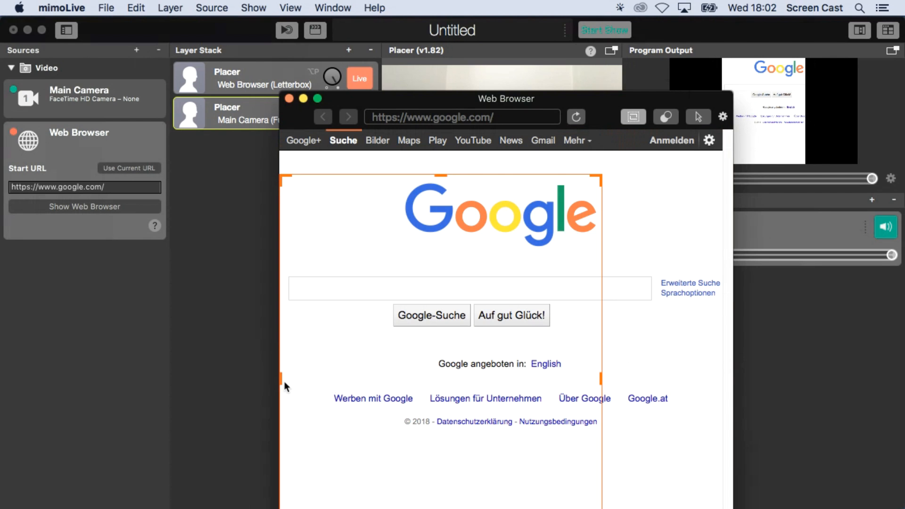
pyautogui.moveTo(282, 378); pyautogui.dragTo(391, 379)
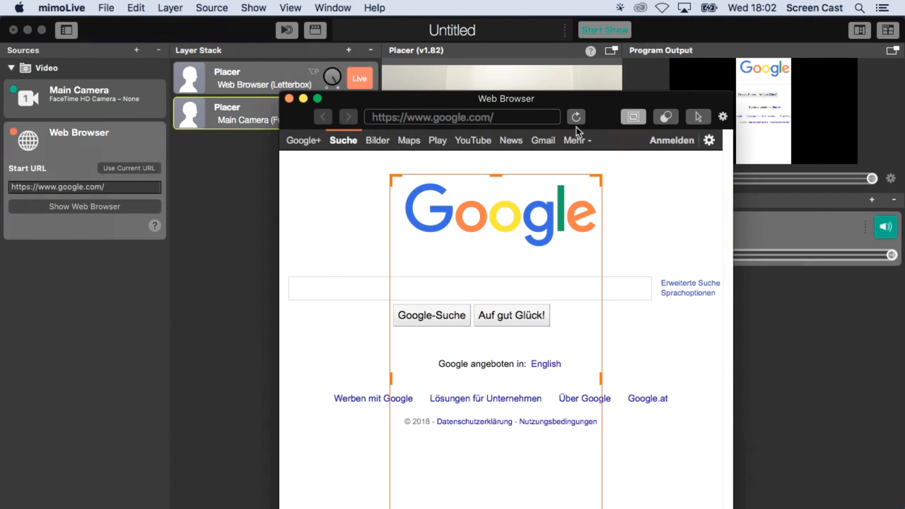
pyautogui.moveTo(610, 99); pyautogui.dragTo(566, 25)
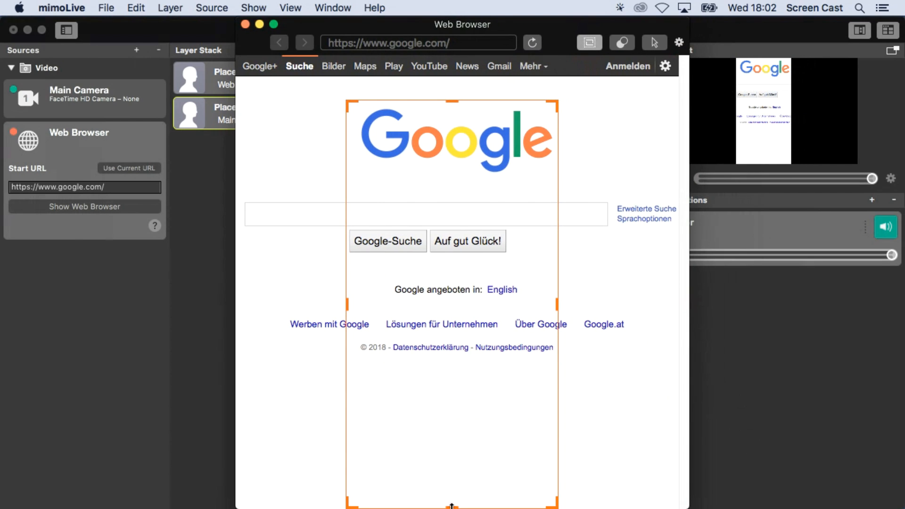
pyautogui.moveTo(452, 507); pyautogui.dragTo(462, 180)
pyautogui.moveTo(562, 40); pyautogui.dragTo(663, 260)
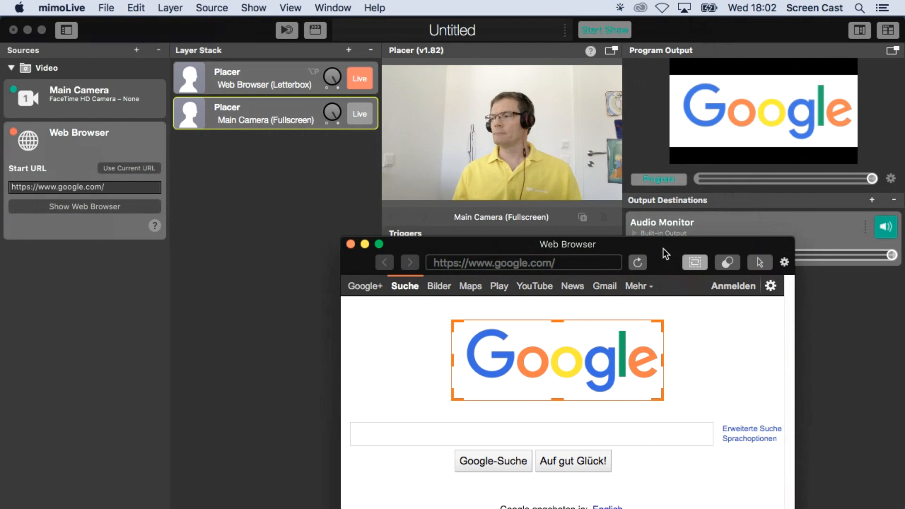
pyautogui.moveTo(664, 245); pyautogui.dragTo(659, 243)
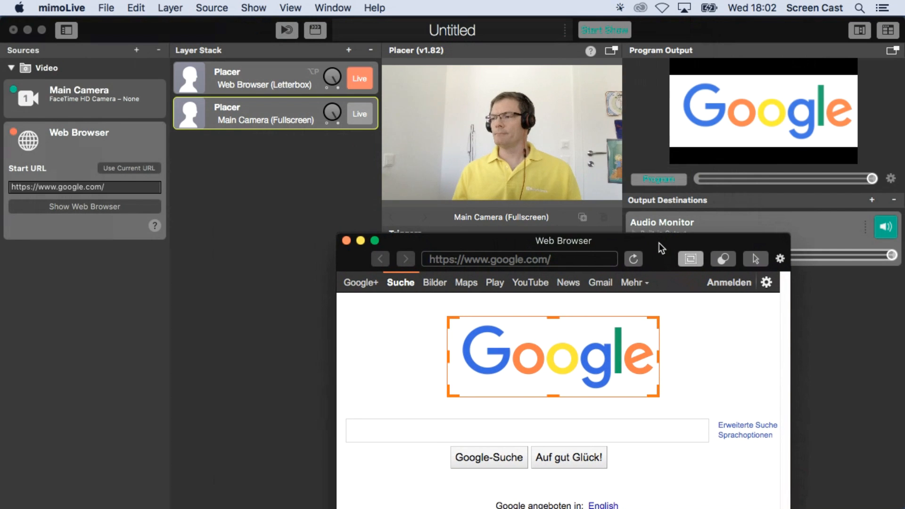
pyautogui.click(690, 260)
pyautogui.moveTo(685, 238); pyautogui.dragTo(632, 190)
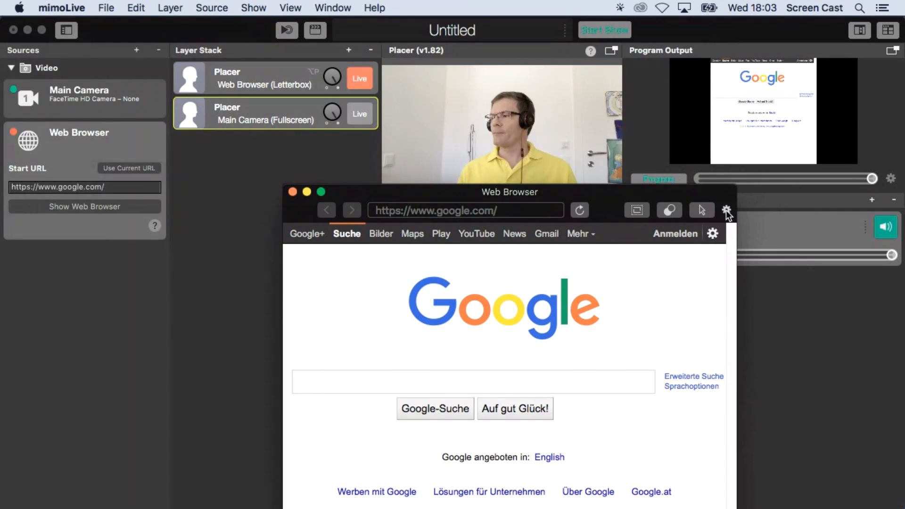
# Set the website size to custom dimensions of 640 × 360 and move the browser window clear of the program output.
pyautogui.click(727, 210)
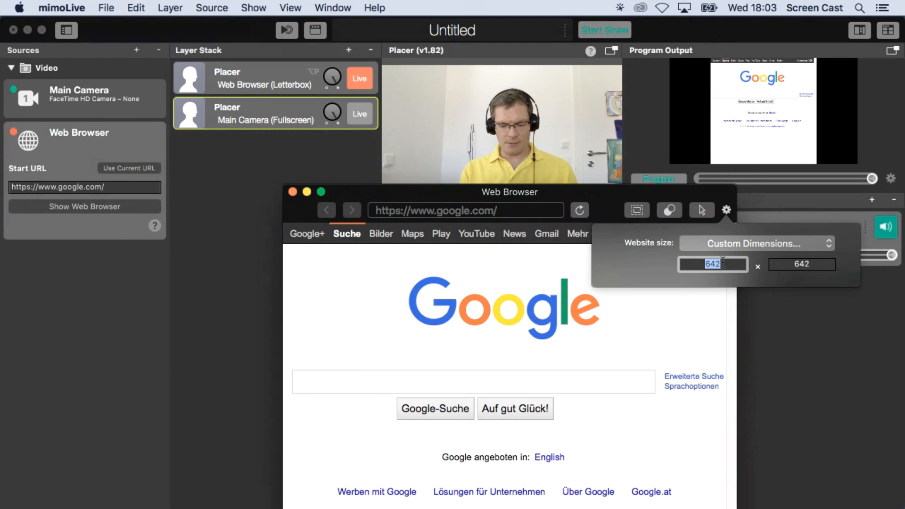
pyautogui.write('640')
pyautogui.press('Tab')
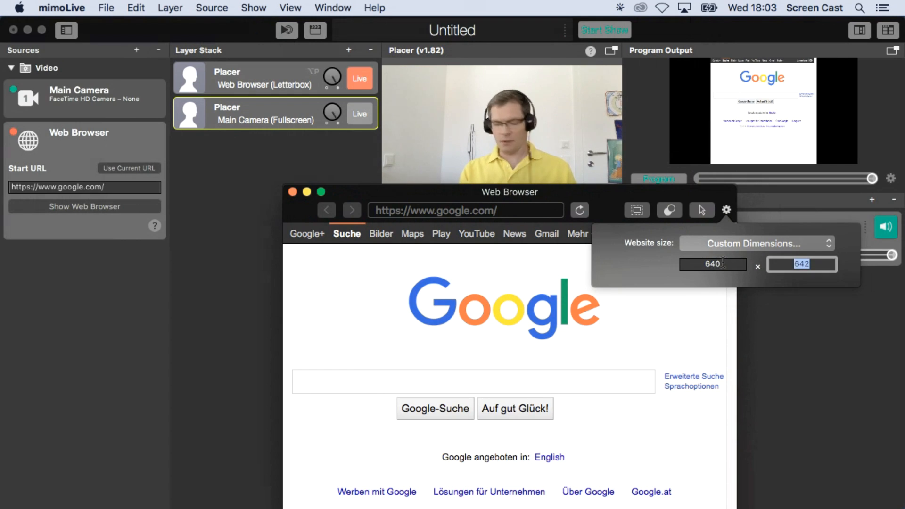
pyautogui.write('360')
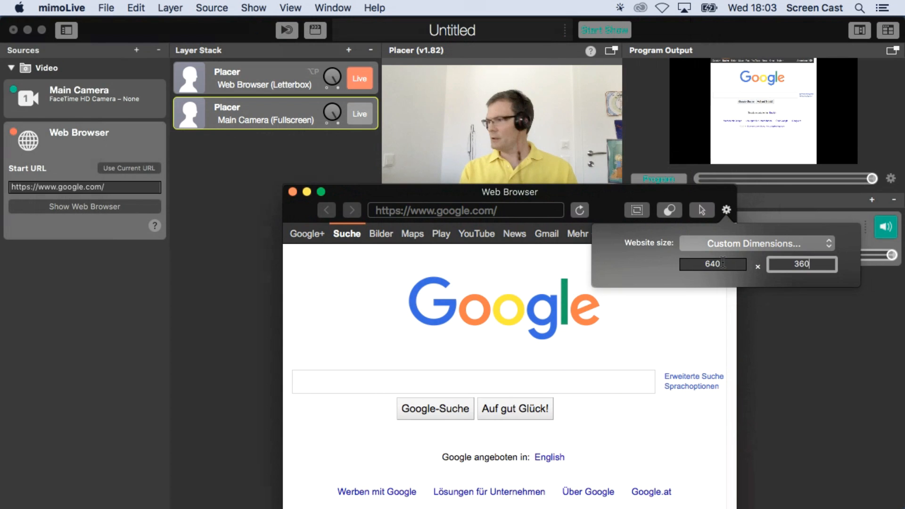
pyautogui.press('Return')
pyautogui.moveTo(647, 391); pyautogui.dragTo(485, 136)
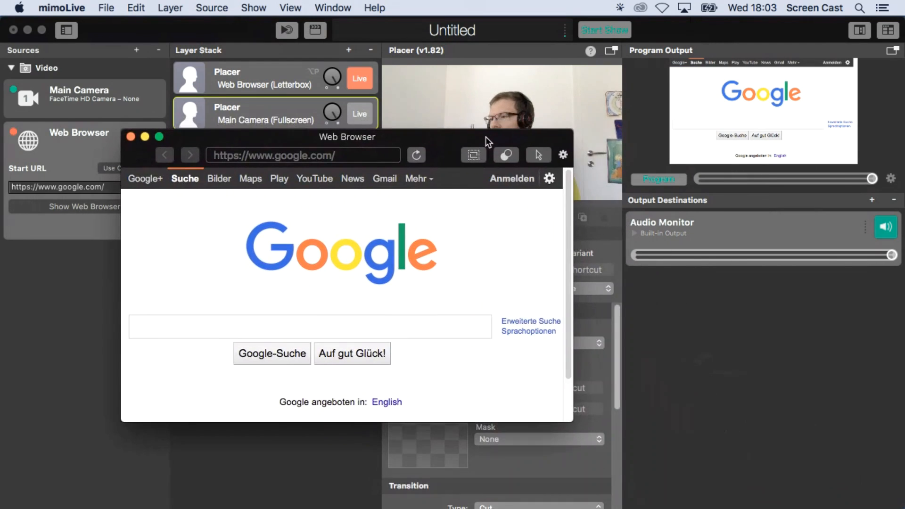
# Set the website size to Document size (1280x720) and reposition the browser window beneath the program output.
pyautogui.click(564, 156)
pyautogui.click(604, 188)
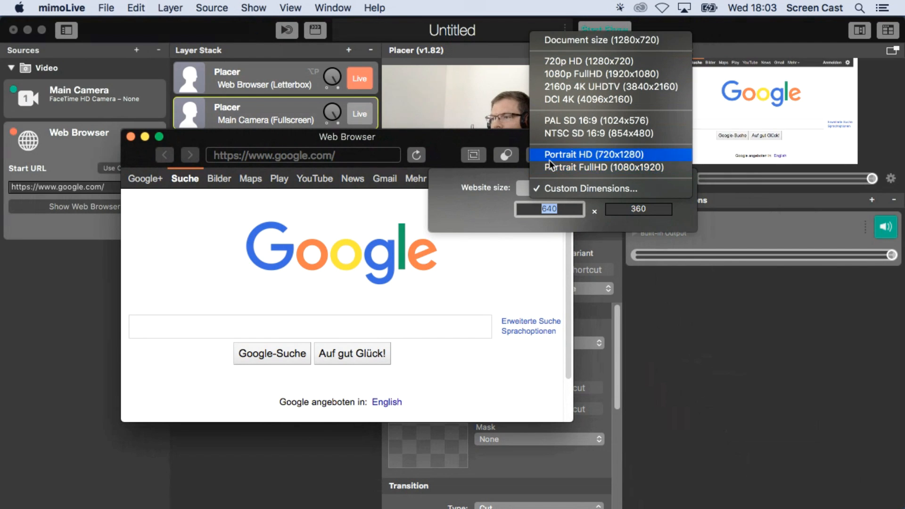
pyautogui.click(589, 39)
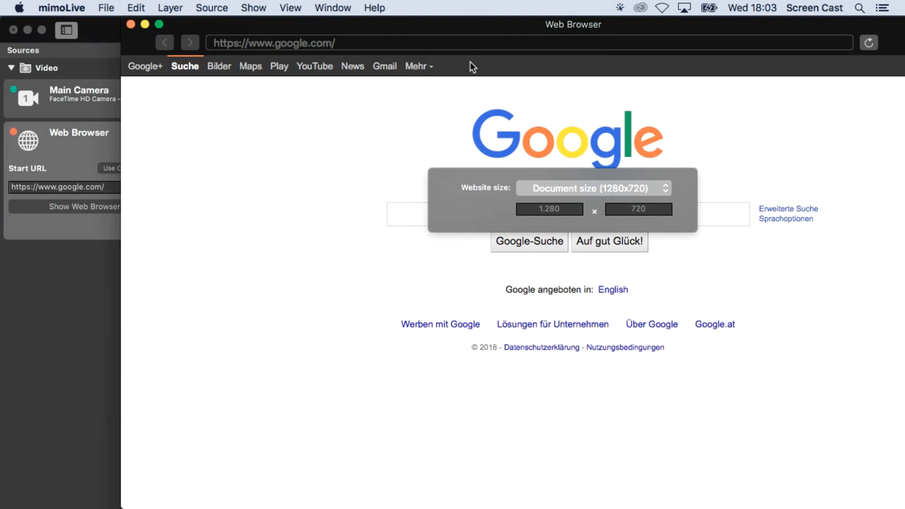
pyautogui.moveTo(429, 26); pyautogui.dragTo(604, 268)
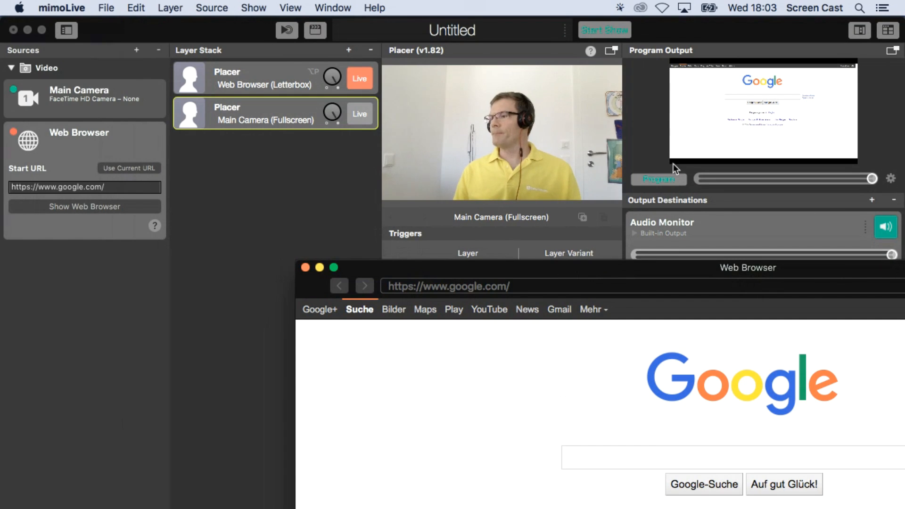
pyautogui.moveTo(638, 267); pyautogui.dragTo(354, 149)
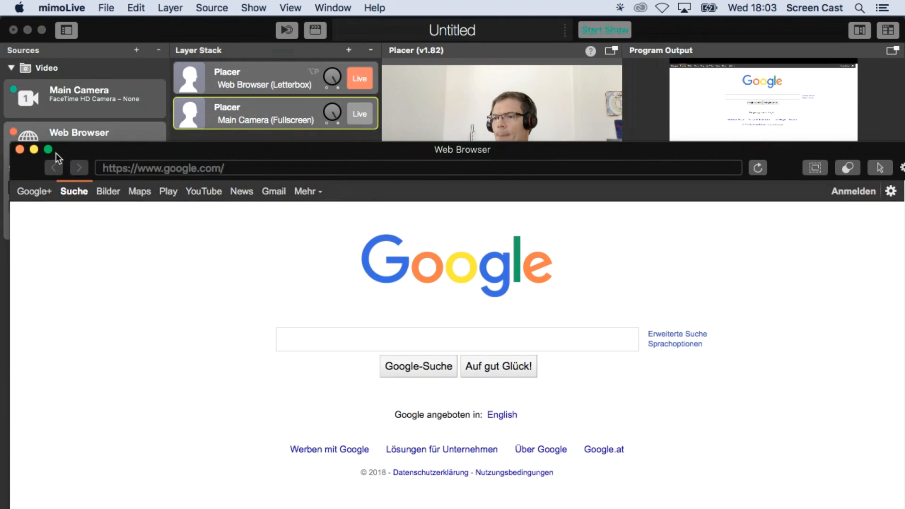
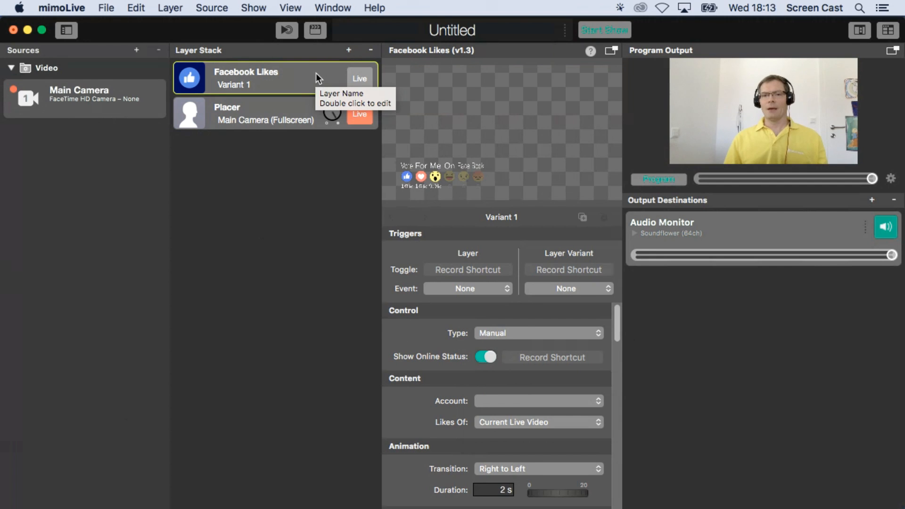
# Assign the existing Facebook account to the Facebook Likes layer and switch the layer live.
pyautogui.click(527, 399)
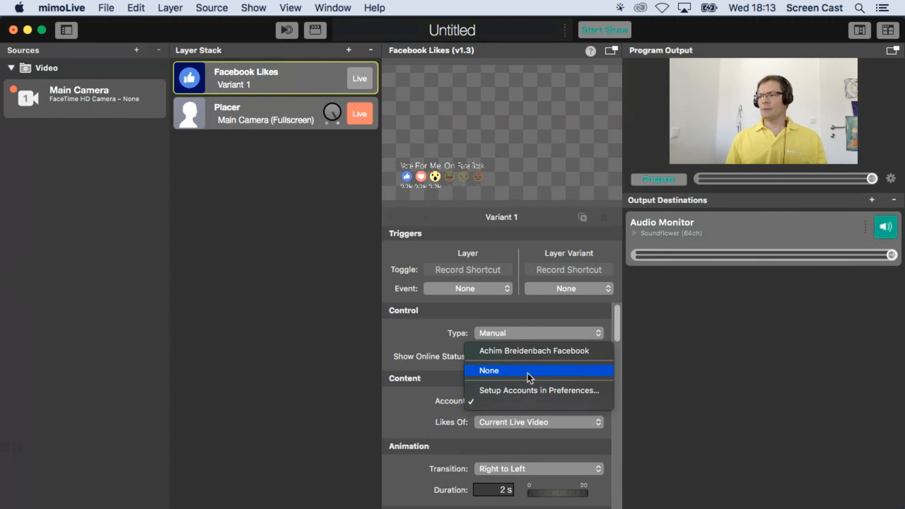
pyautogui.click(528, 355)
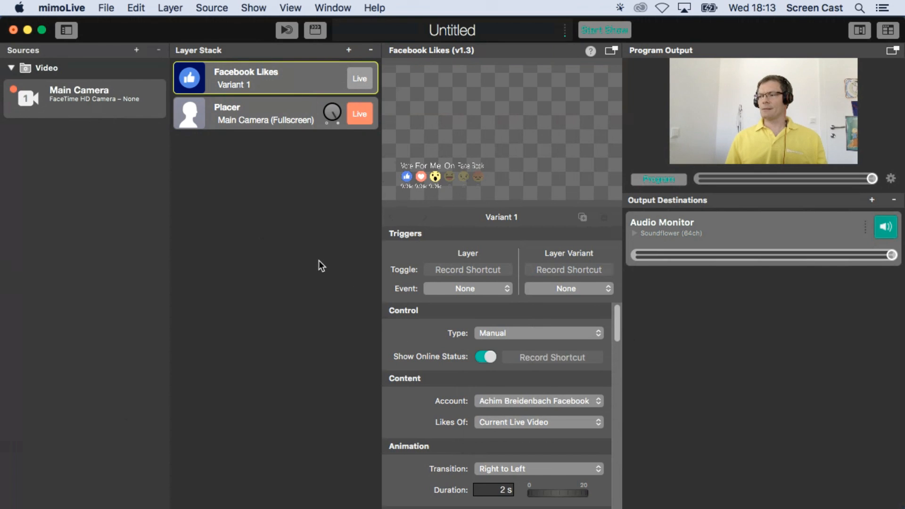
pyautogui.click(360, 80)
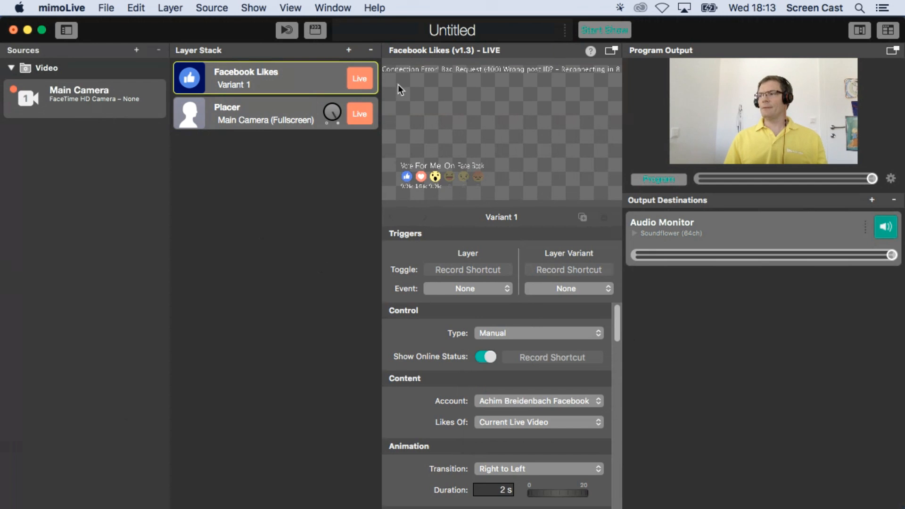
# Examine the Facebook Likes layer's connection status in a separate preview window and close that window.
pyautogui.click(607, 53)
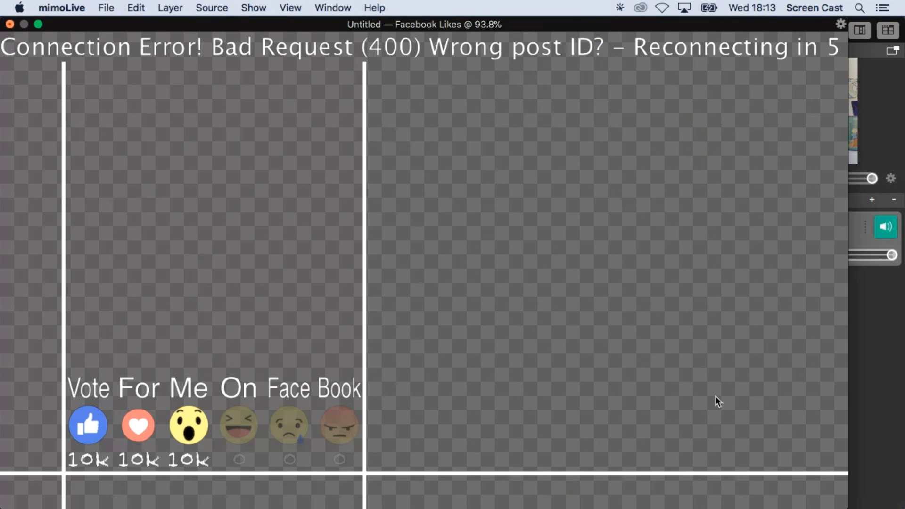
pyautogui.moveTo(842, 504); pyautogui.dragTo(557, 314)
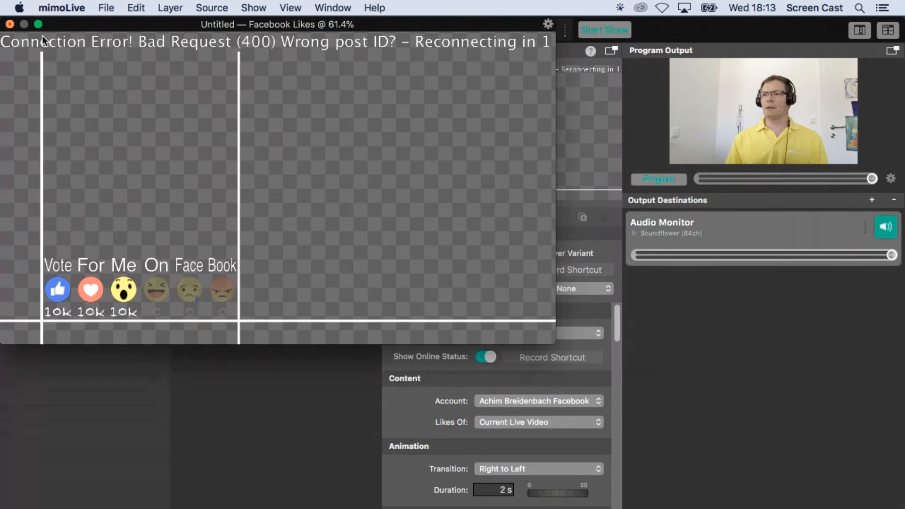
pyautogui.click(10, 25)
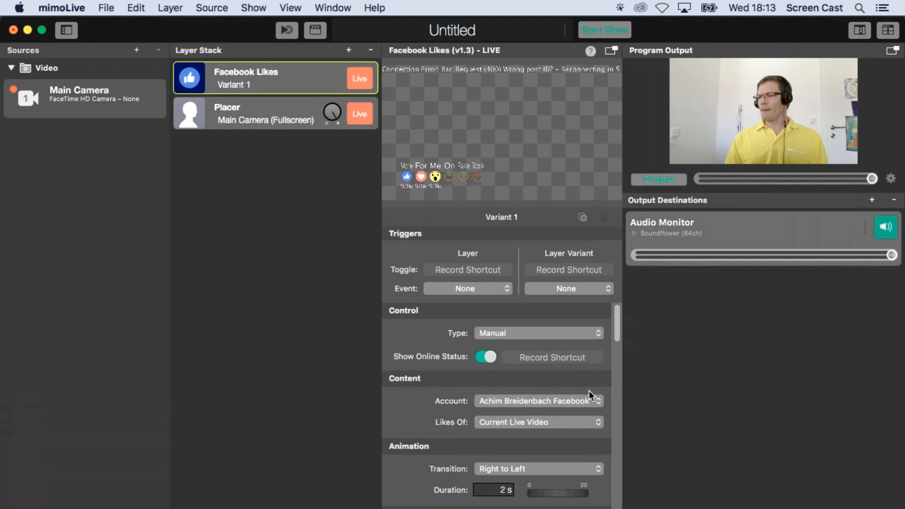
# Set the Facebook Likes layer's Likes Of option to Custom Post ID and paste the copied Facebook post ID.
pyautogui.scroll(-2, 617, 318)
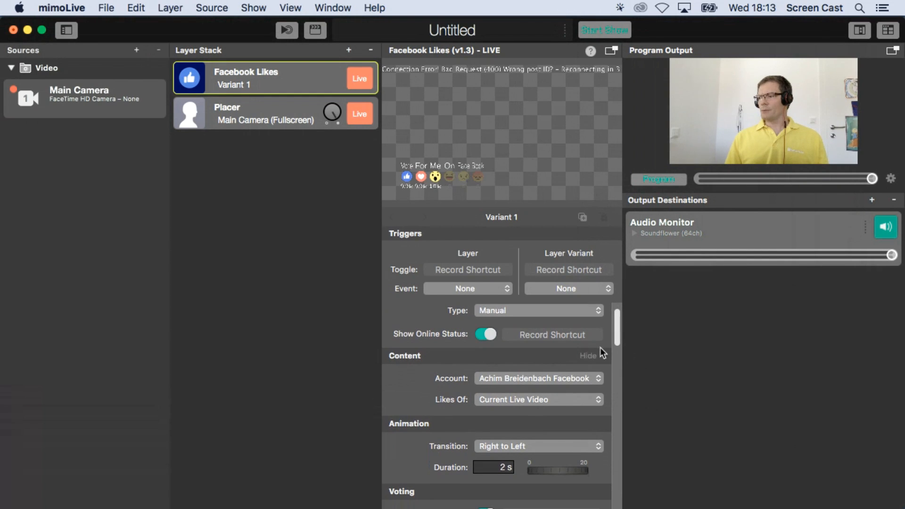
pyautogui.click(553, 400)
pyautogui.click(552, 410)
pyautogui.click(537, 422)
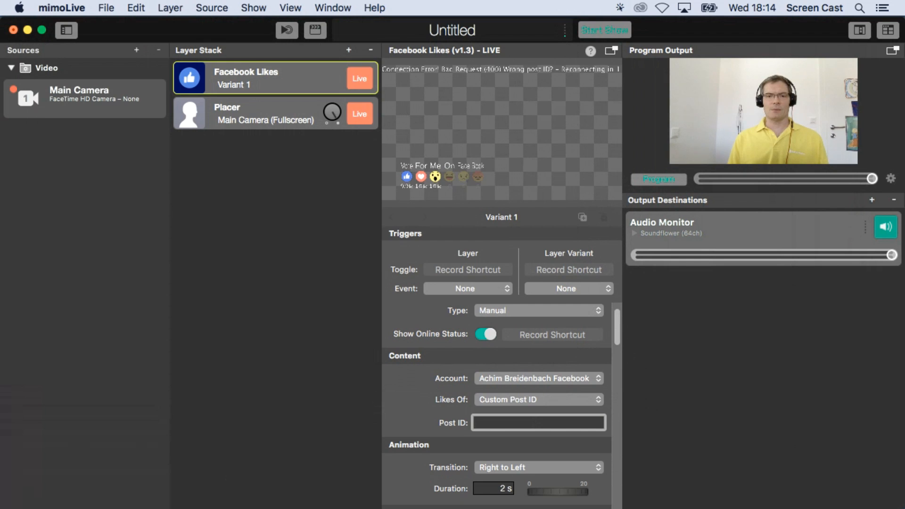
pyautogui.press('super+Tab')
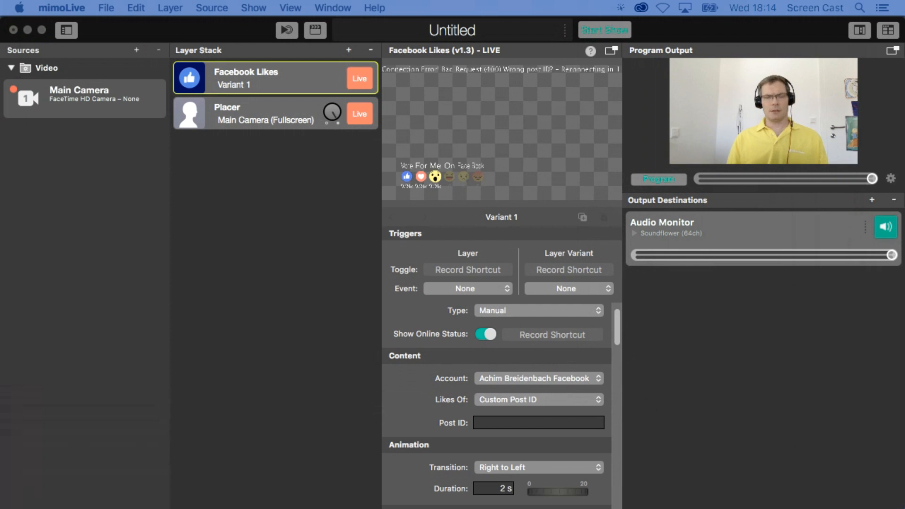
pyautogui.click(547, 419)
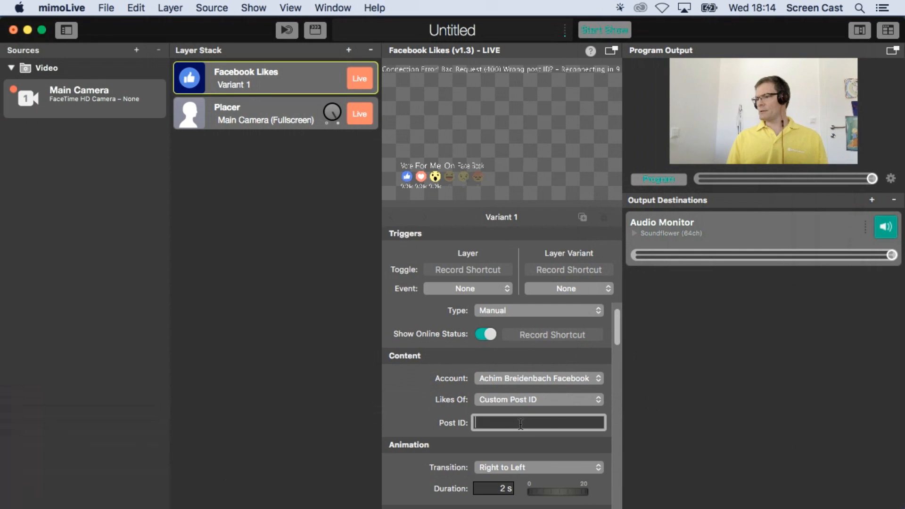
pyautogui.press('super+v')
pyautogui.press('Return')
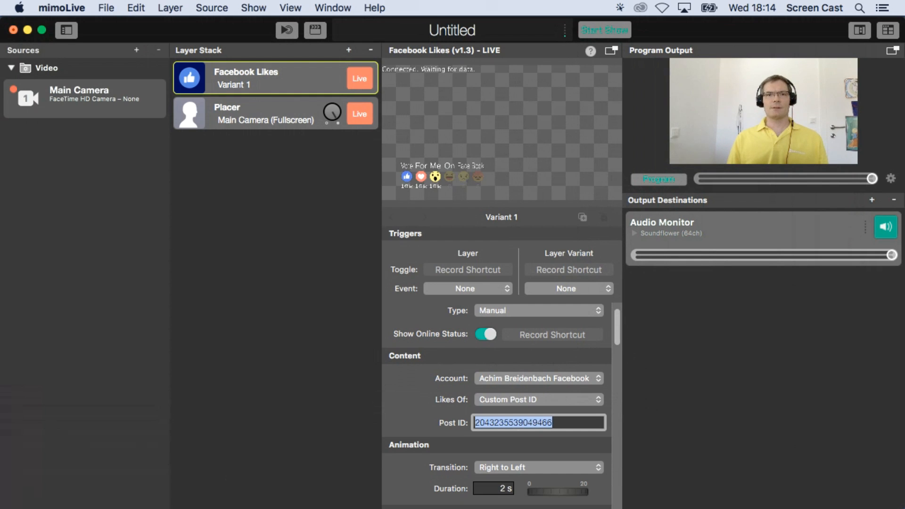
# Replace the post ID with another copied Facebook post ID and restart the Facebook Likes layer live to reconnect.
pyautogui.press('super+Tab')
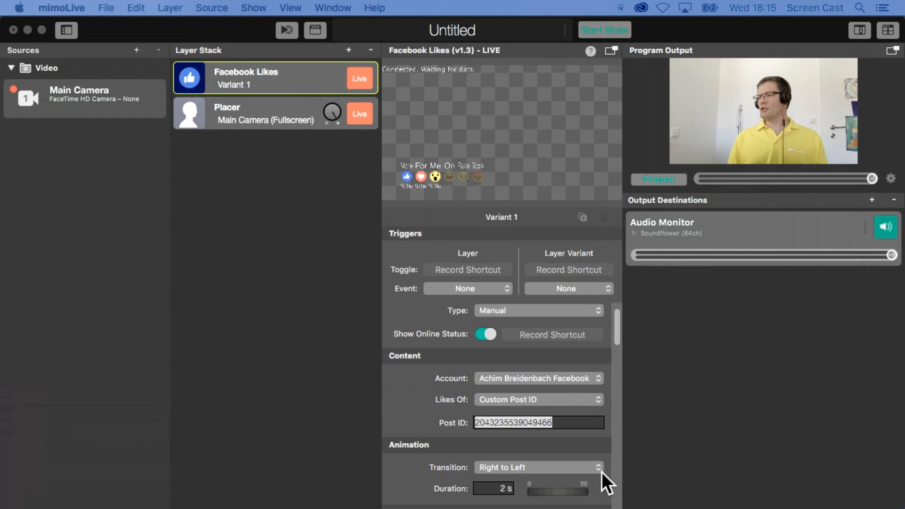
pyautogui.click(561, 421)
pyautogui.press('super+v')
pyautogui.press('Tab')
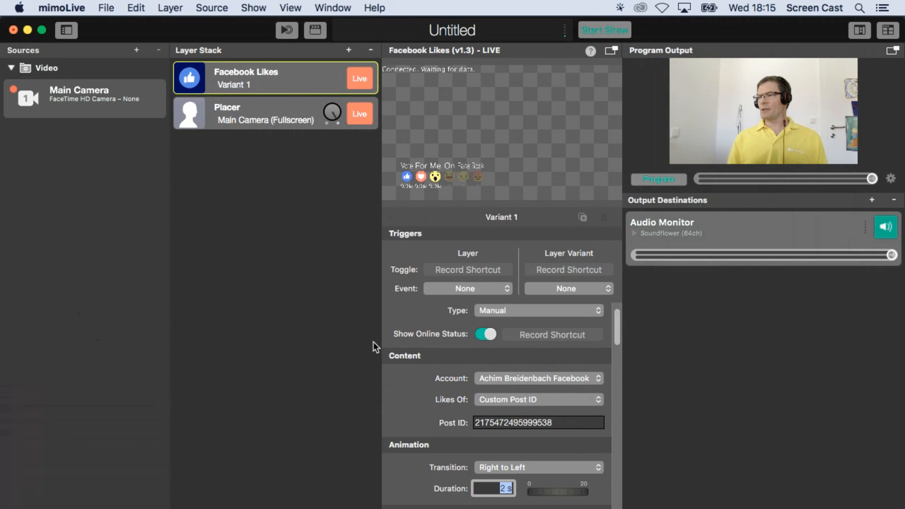
pyautogui.click(359, 80)
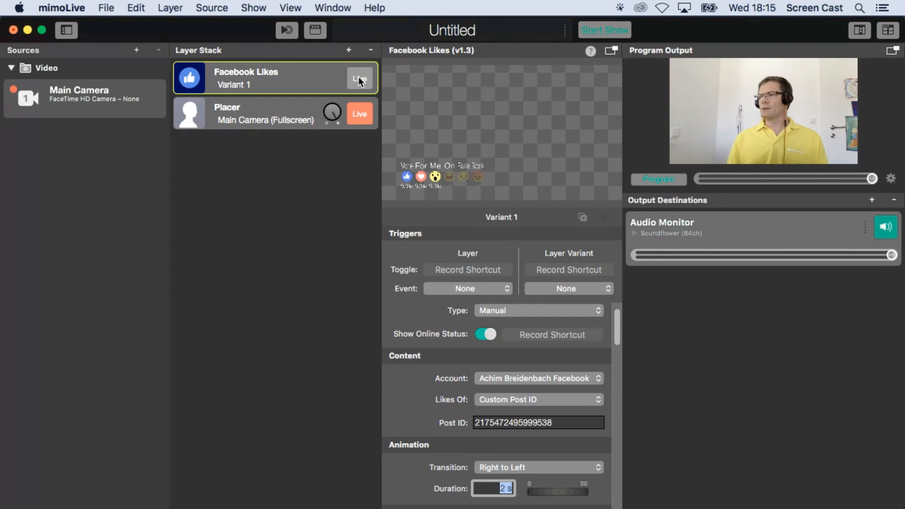
pyautogui.click(359, 77)
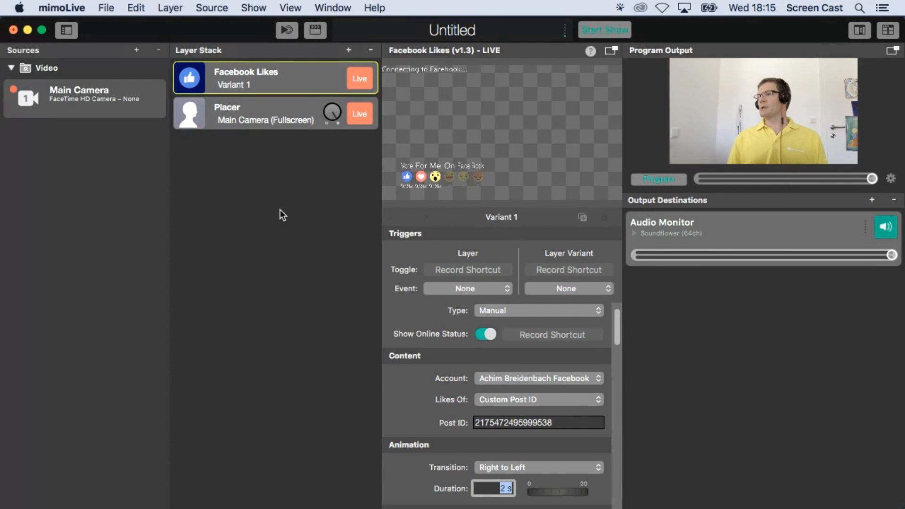